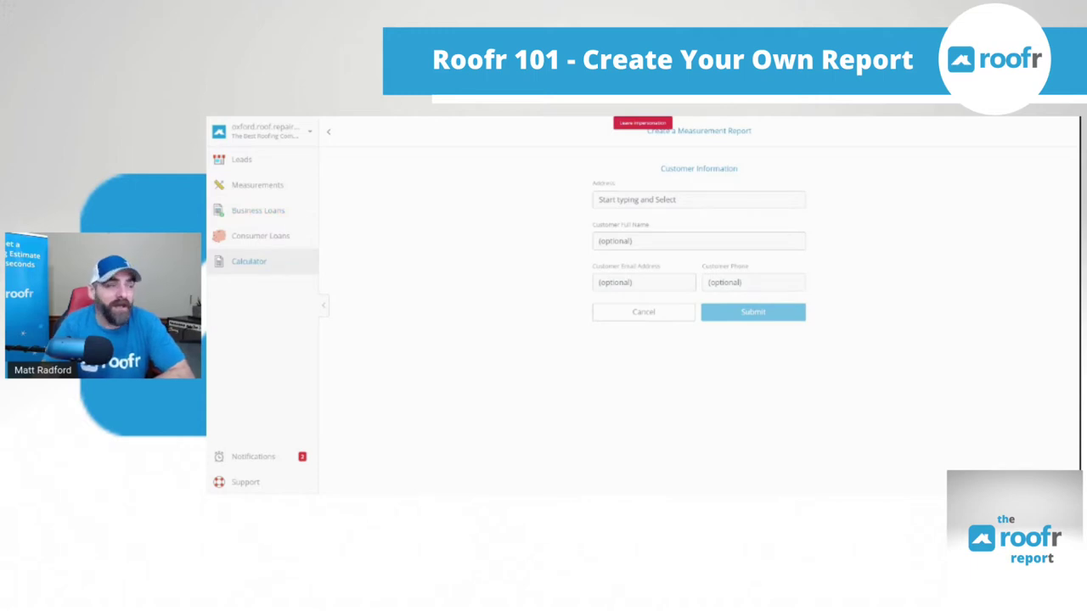
Abandon the unfinished new-report form and go back to the All Measurements list
left_click(257, 185)
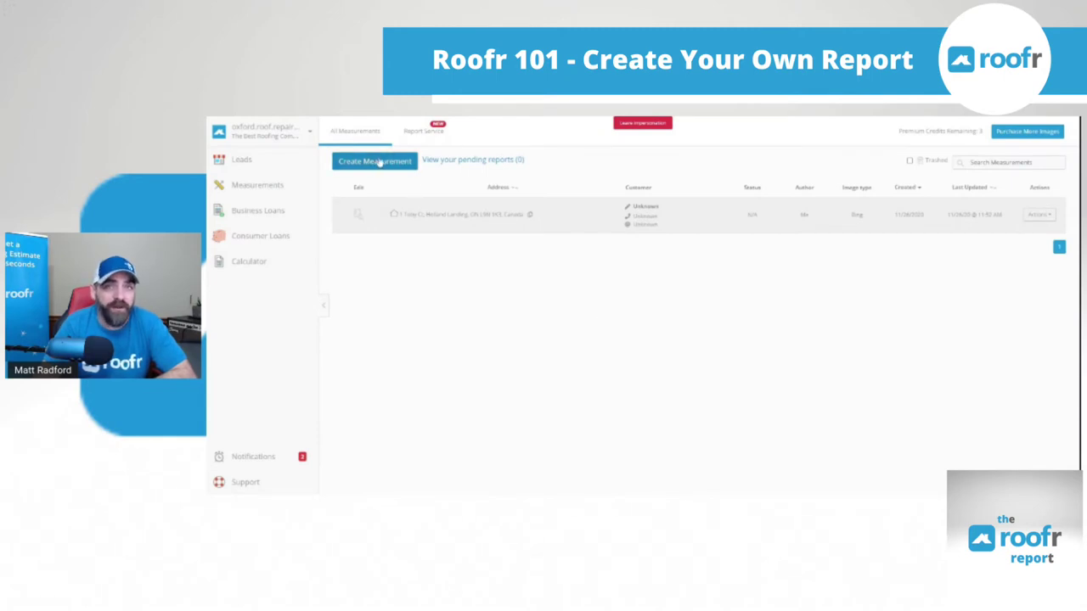
left_click(431, 134)
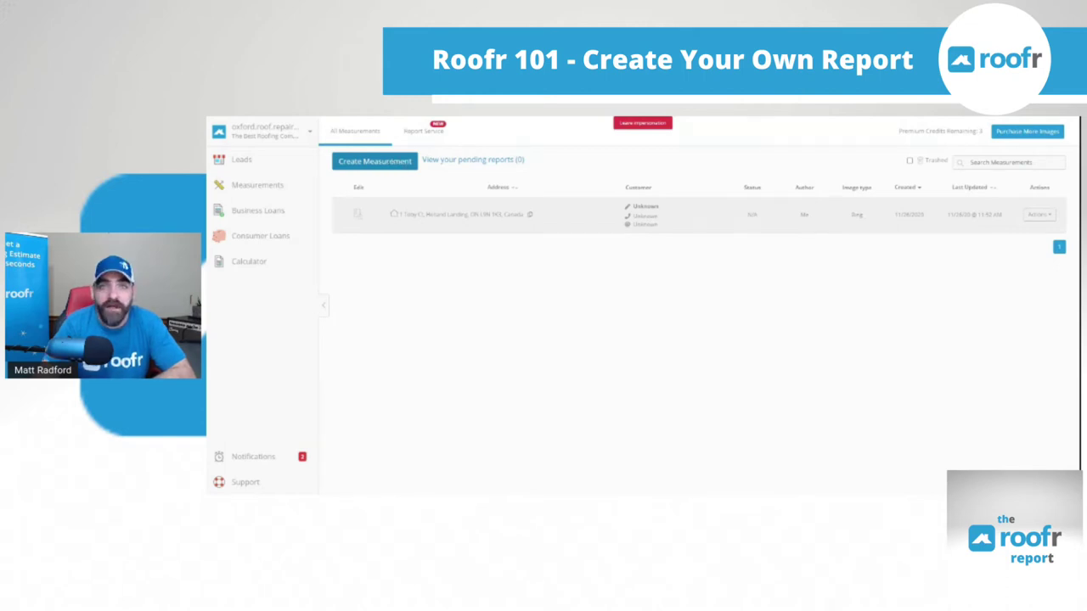
Create a measurement, choose the property's street address from autocomplete, and submit it
left_click(375, 160)
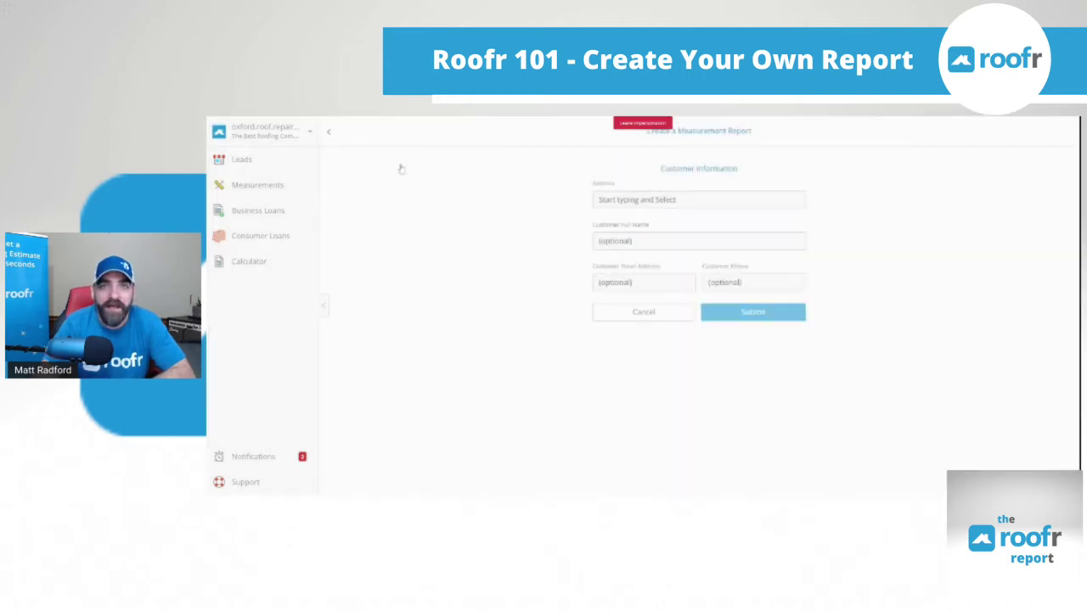
left_click(598, 199)
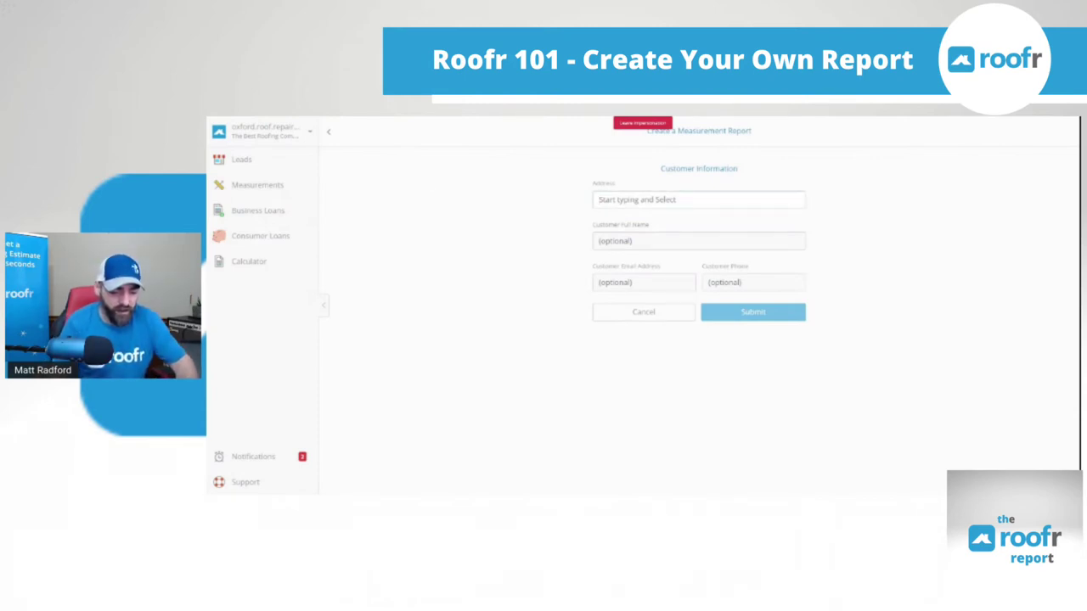
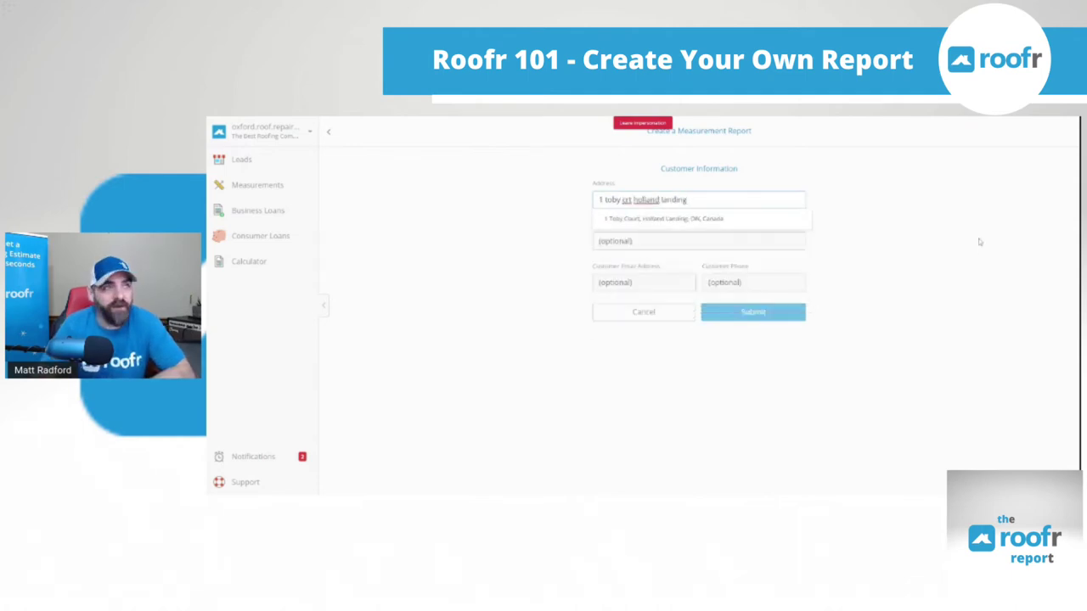
left_click(653, 219)
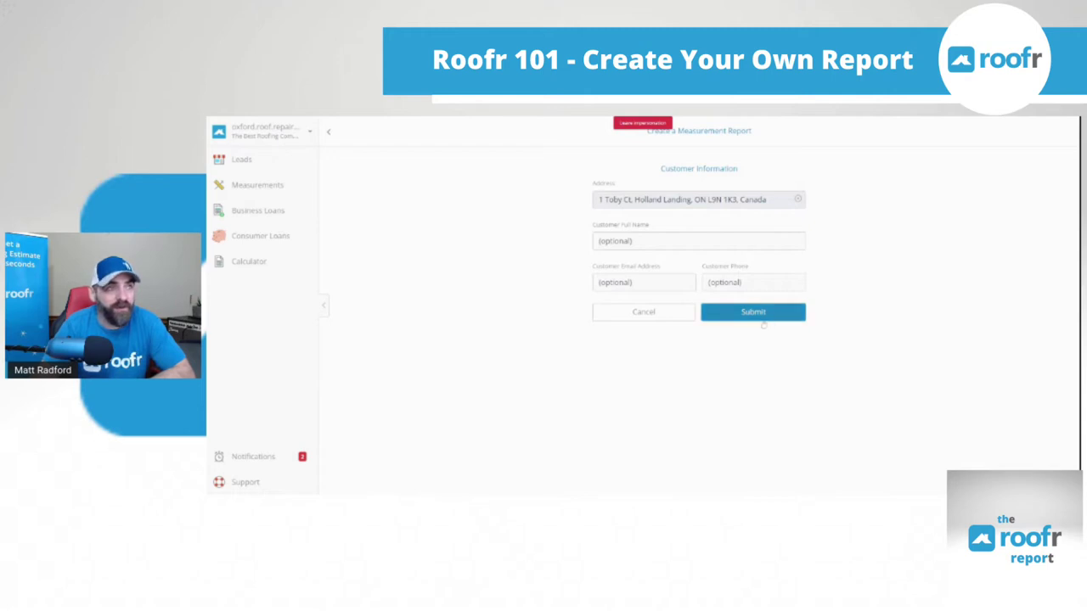
left_click(766, 314)
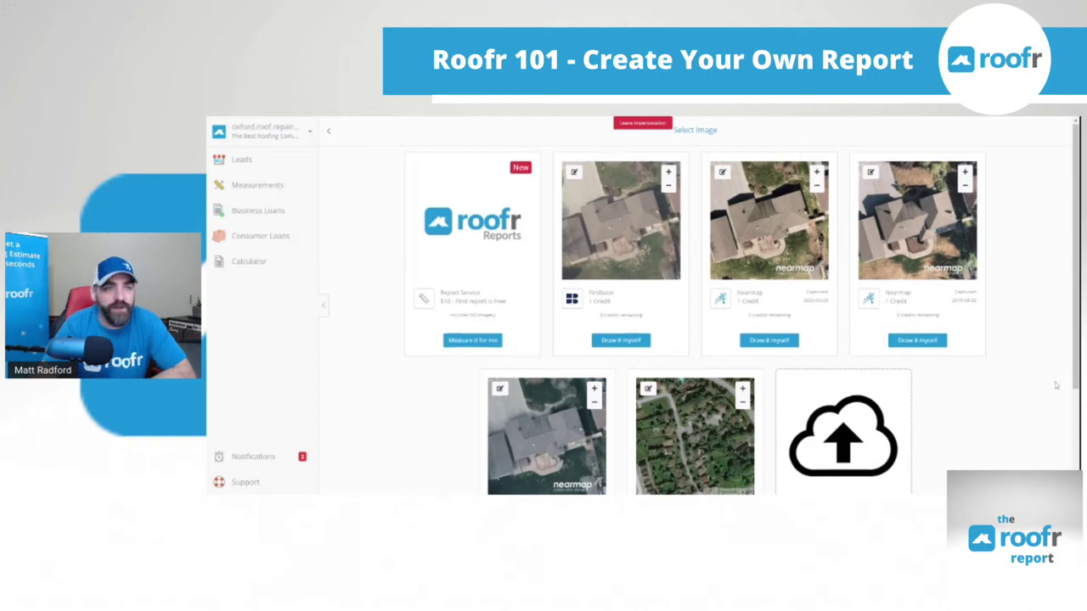
scroll(1056, 384, "down", 1)
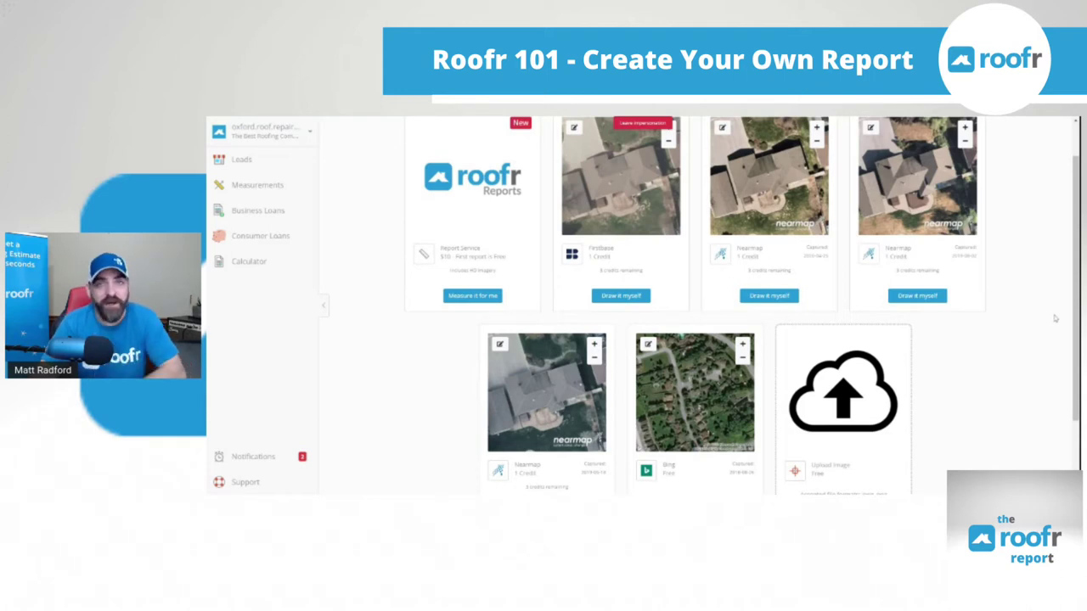
scroll(1061, 327, "down", 1)
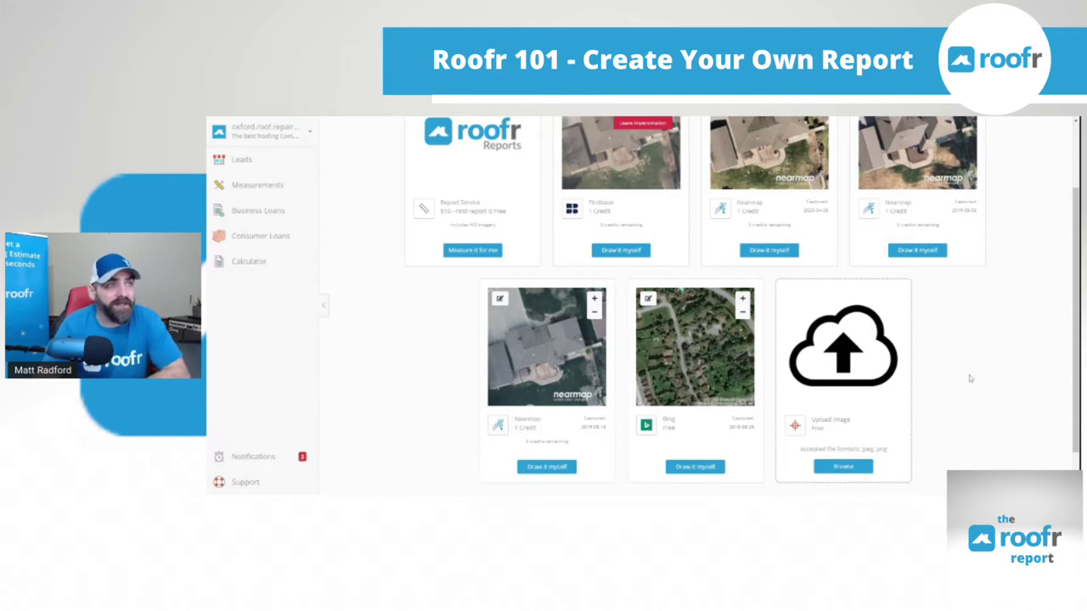
scroll(970, 379, "up", 1)
scroll(970, 378, "up", 1)
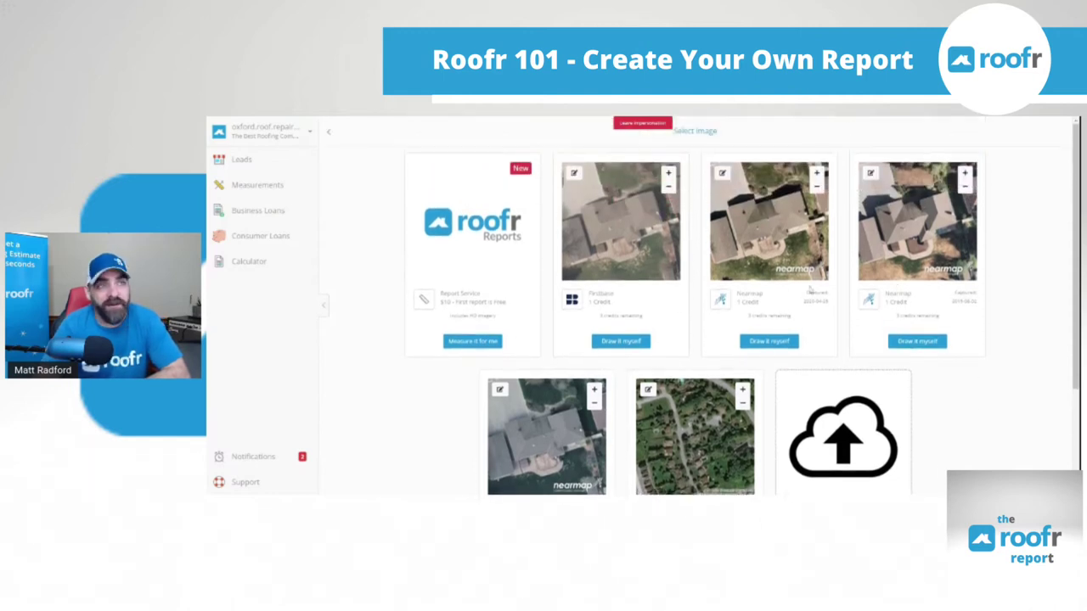
scroll(742, 305, "down", 1)
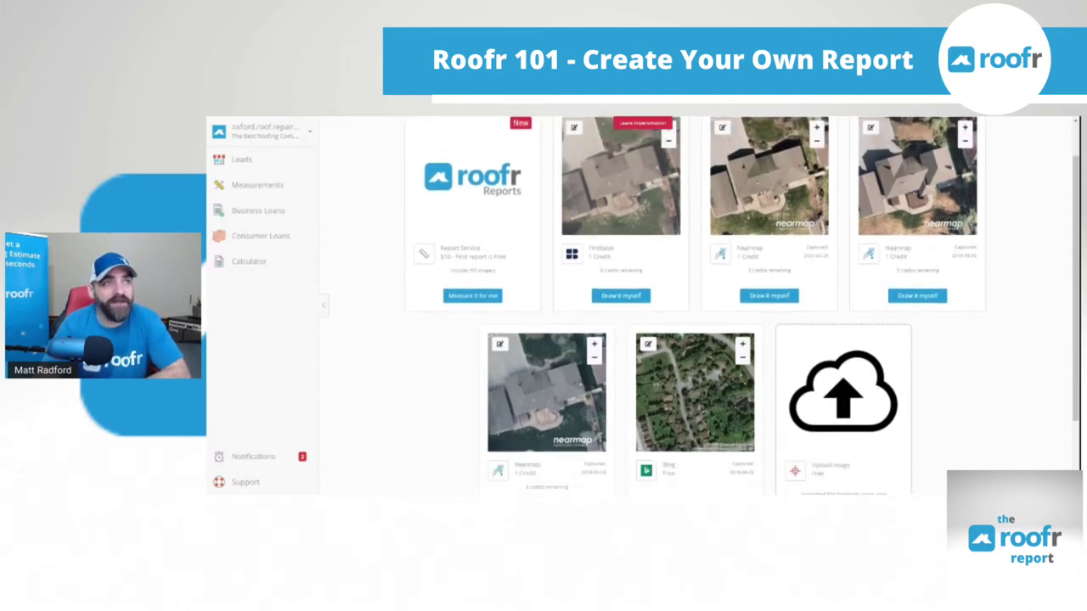
scroll(742, 305, "up", 1)
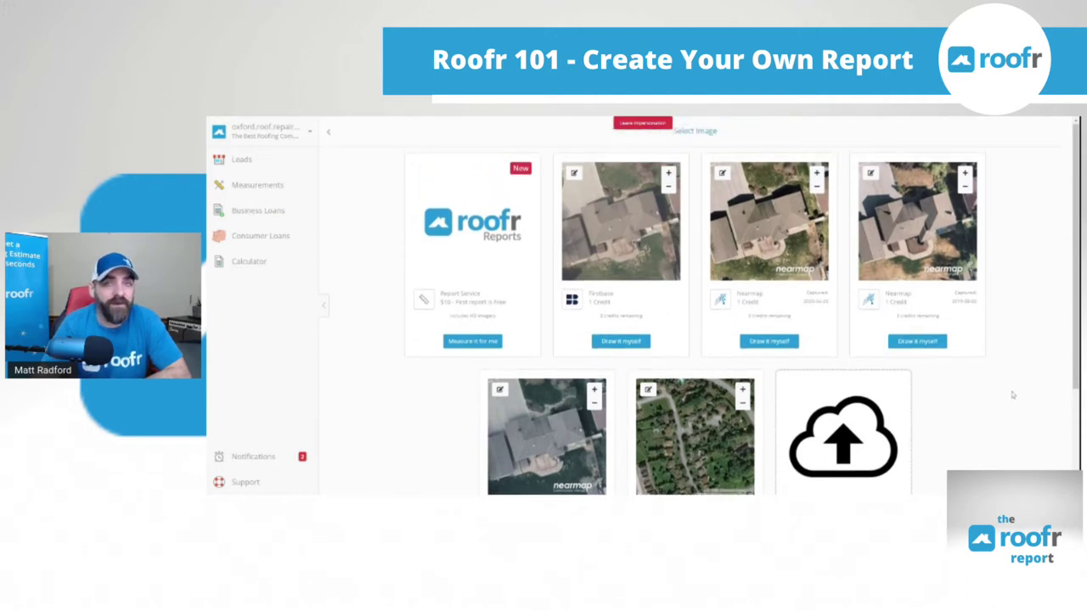
scroll(1017, 404, "down", 3)
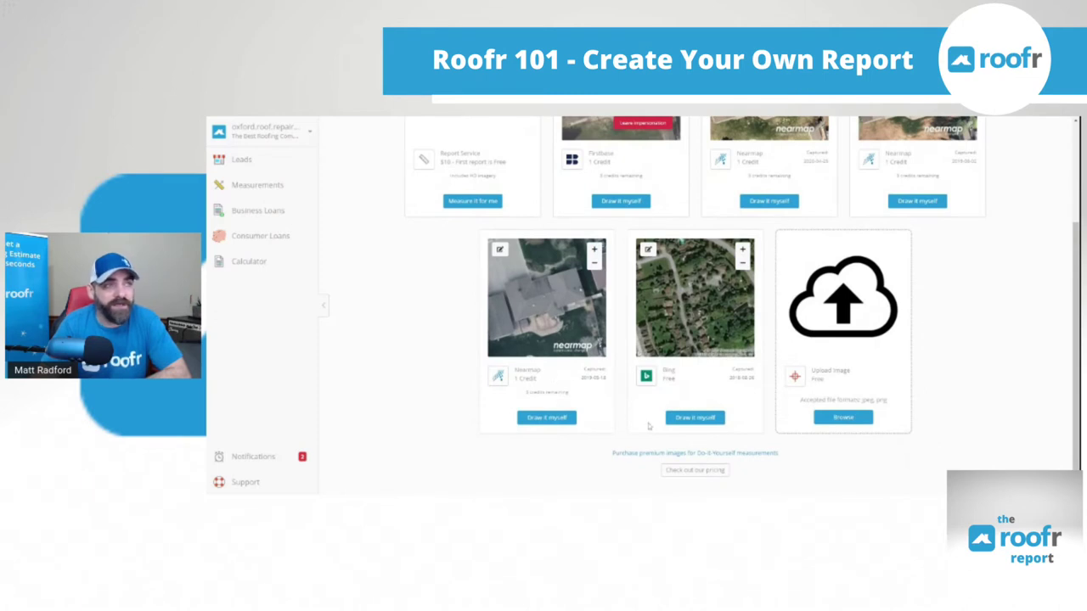
left_click(694, 472)
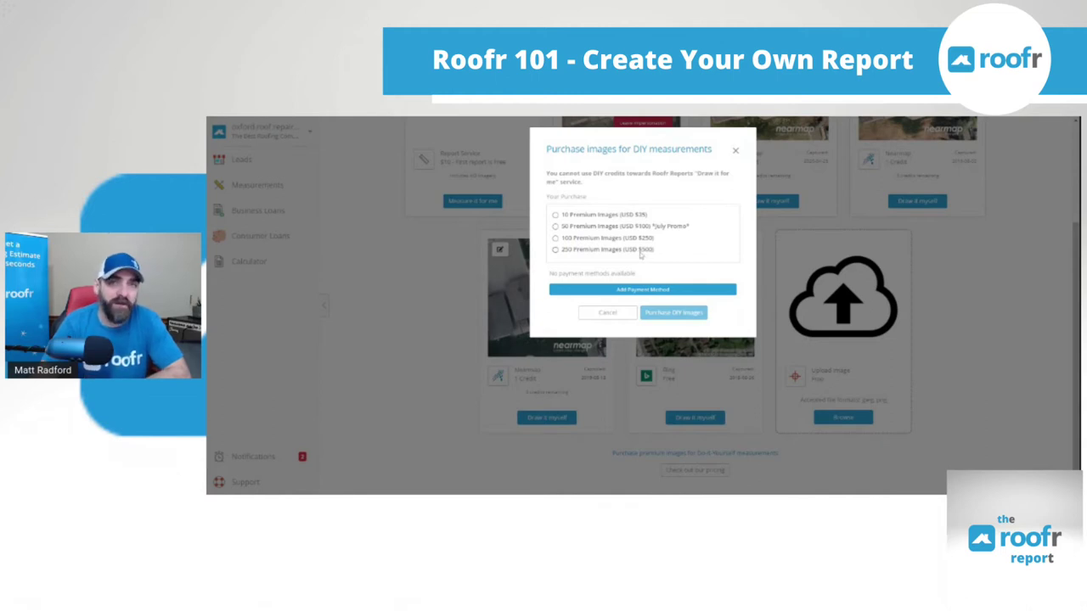
left_click(736, 149)
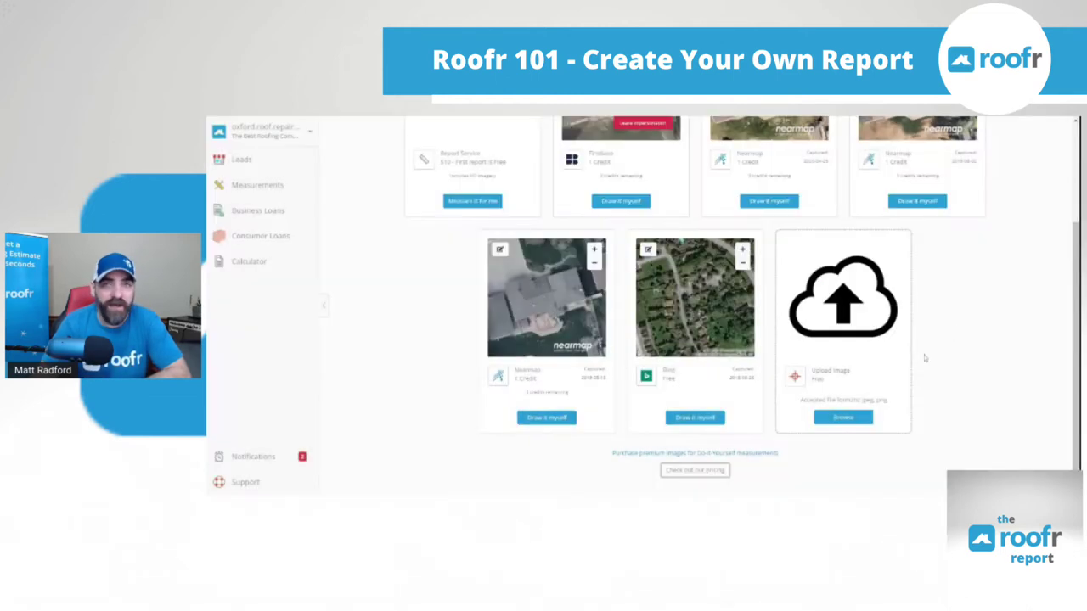
scroll(954, 356, "up", 2)
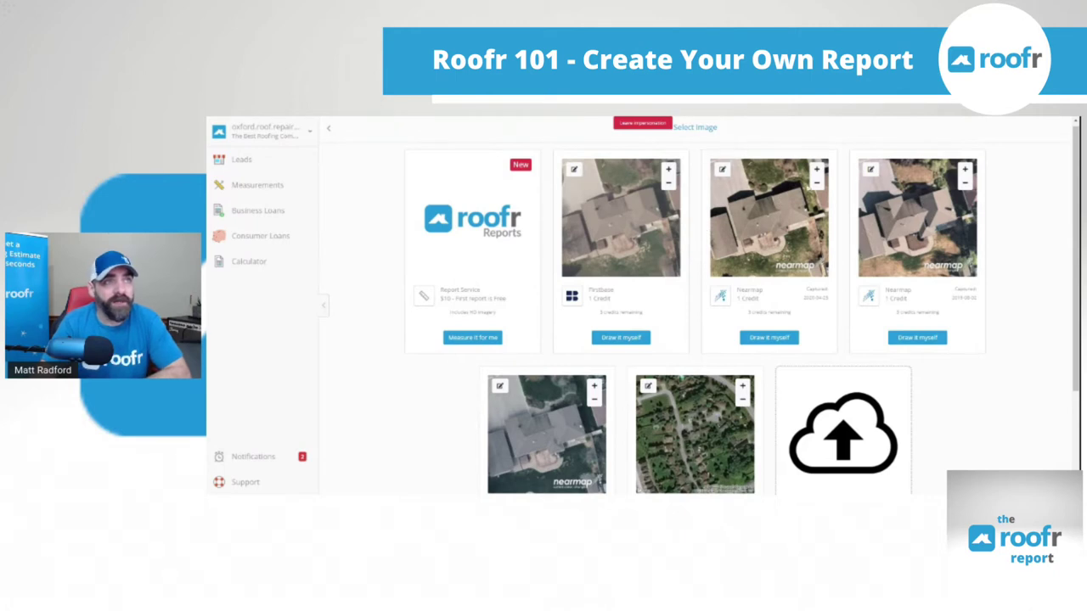
Zoom out the nearmap preview and confirm the roof location on its map
left_click(817, 185)
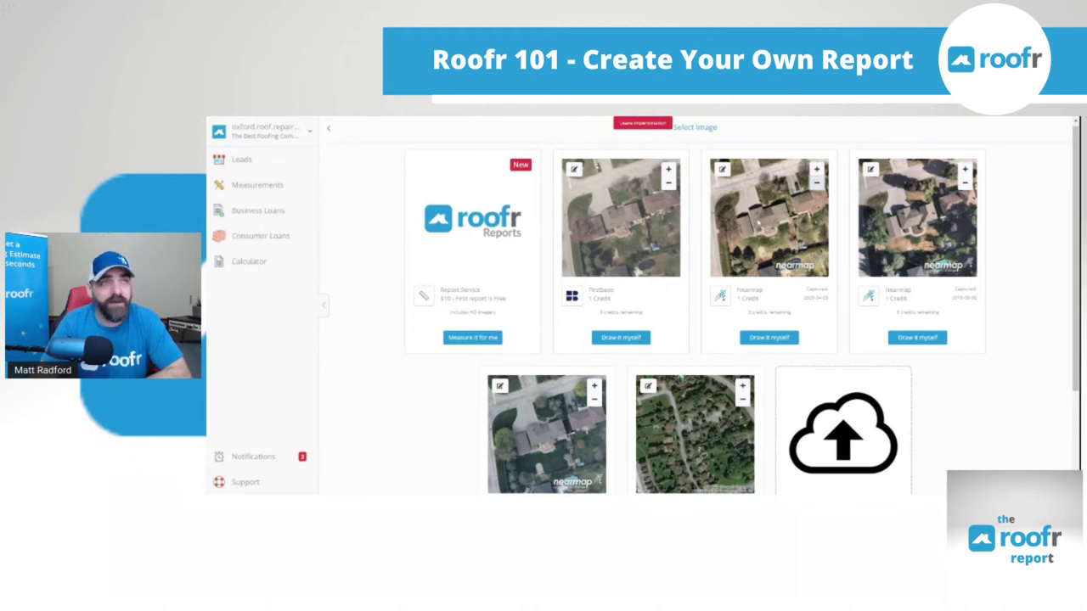
left_click(721, 169)
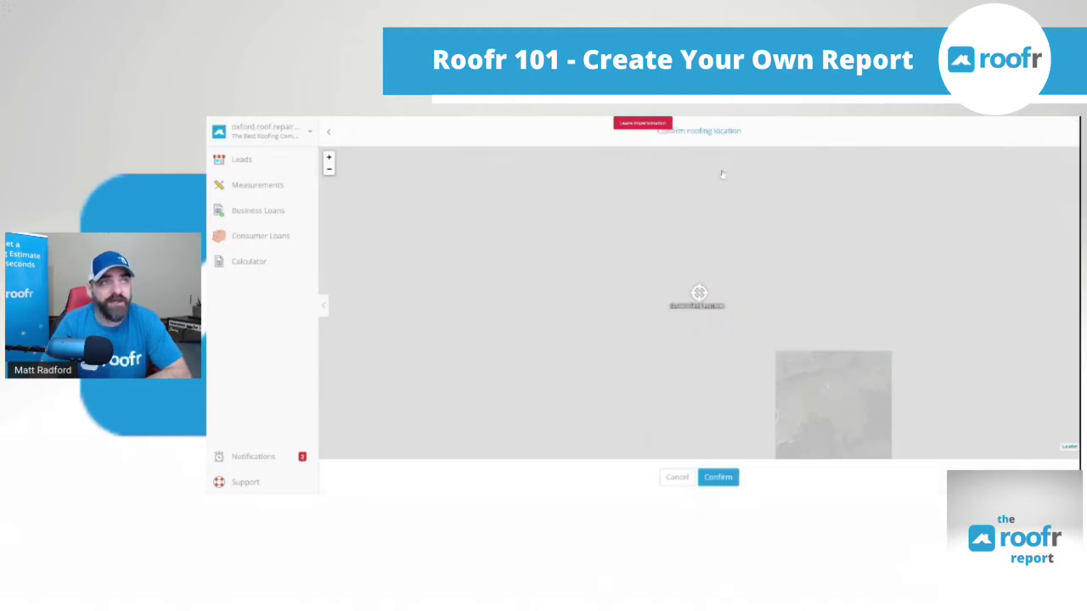
mouse_move(727, 292)
left_mouse_down()
mouse_move(769, 335)
mouse_move(728, 293)
left_mouse_up()
left_click(723, 478)
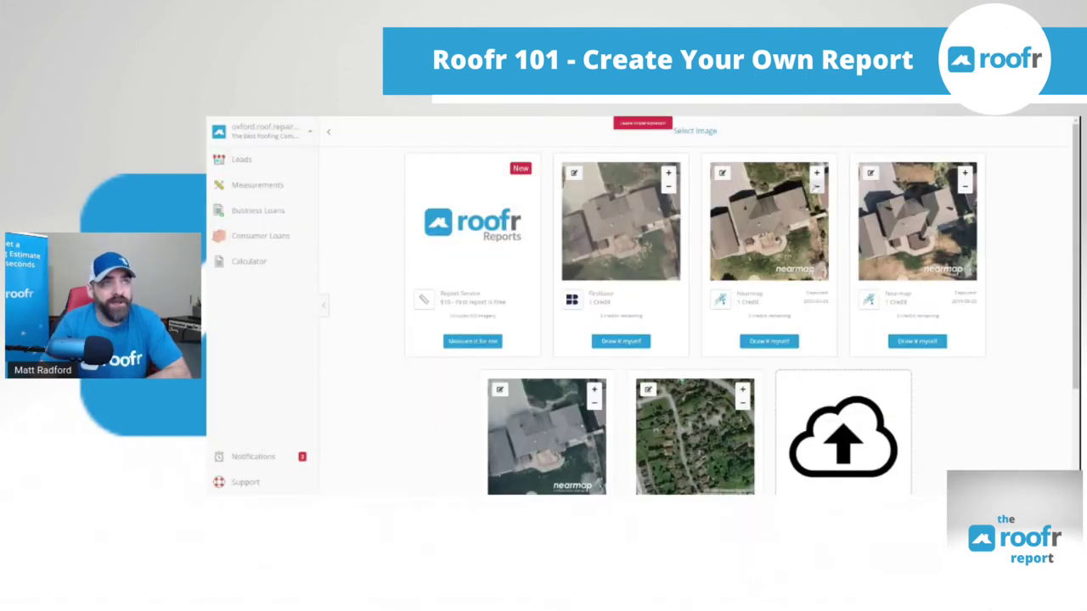
left_click(817, 186)
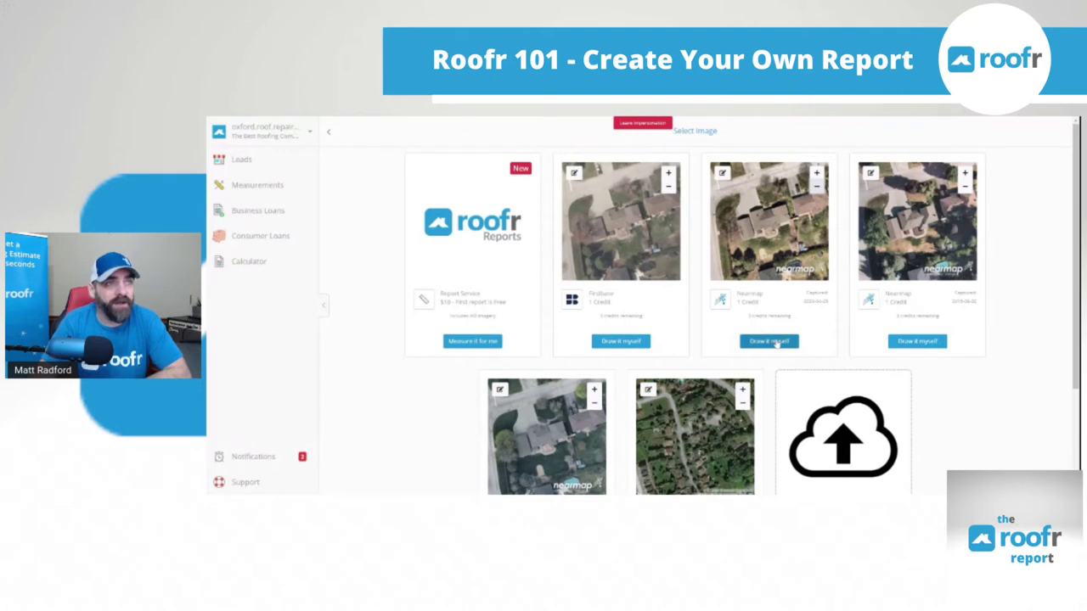
Choose Draw it myself on the nearmap image, zoom into the house, and turn on the grid
left_click(776, 342)
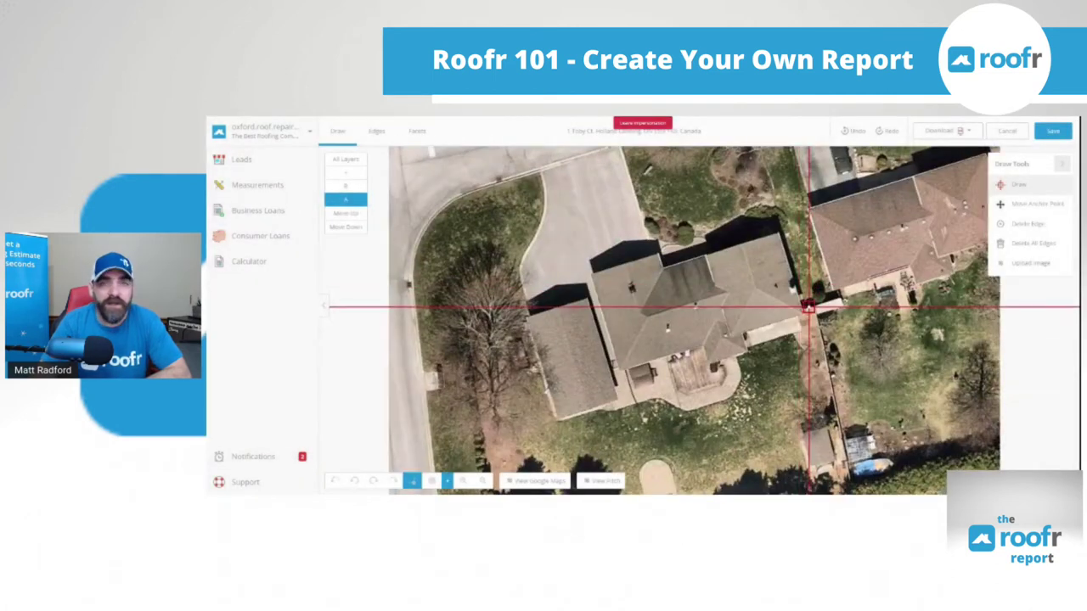
scroll(853, 321, "up", 1)
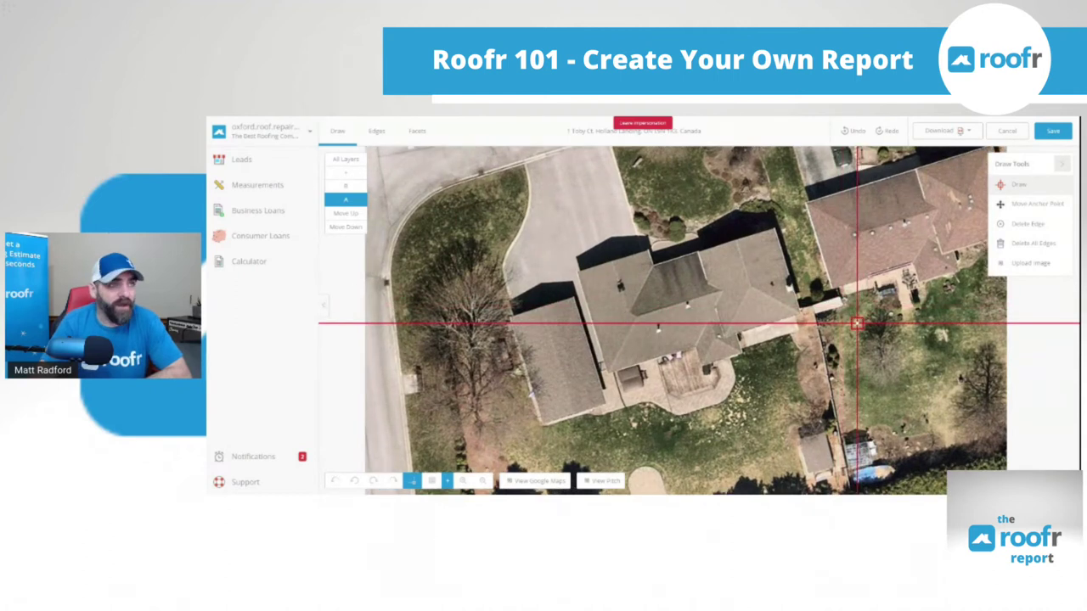
scroll(878, 323, "up", 2)
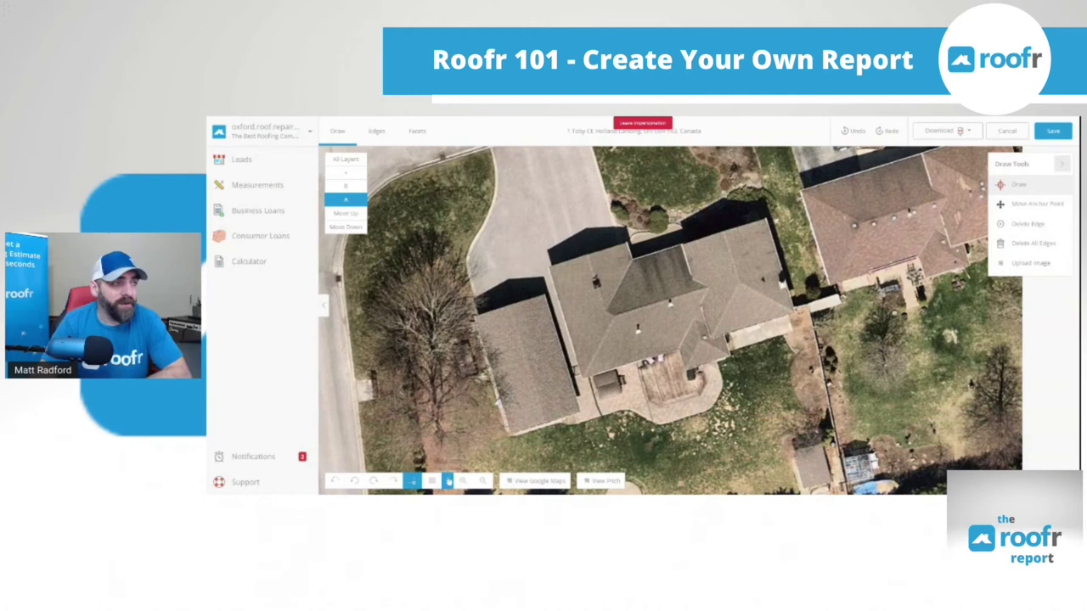
left_click(448, 481)
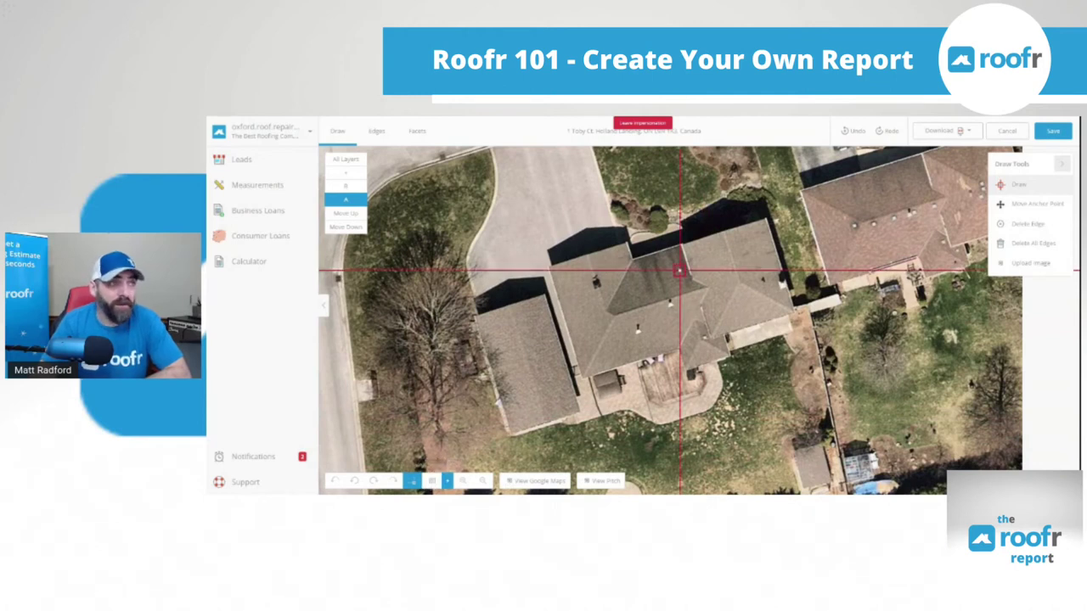
left_click(431, 481)
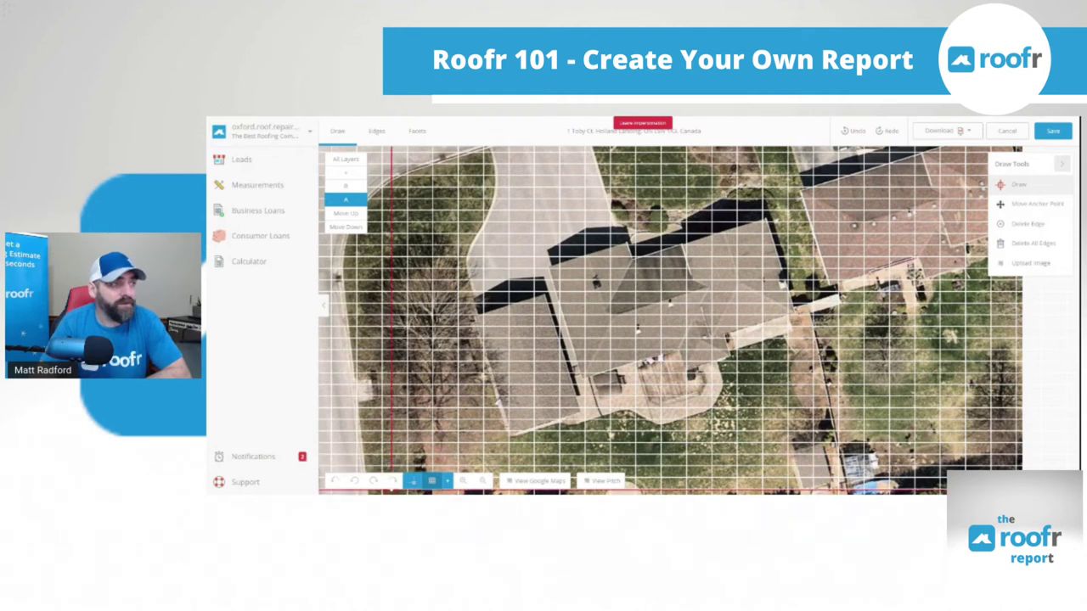
Zoom into the house and rotate the aerial image right until the house sits square
left_click(392, 480)
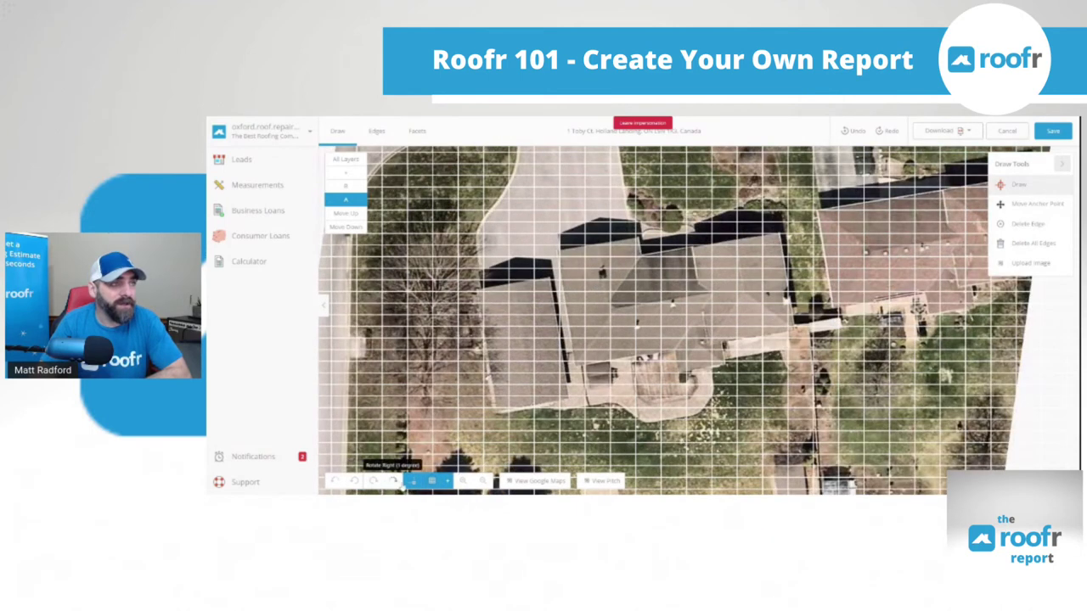
left_click(373, 481)
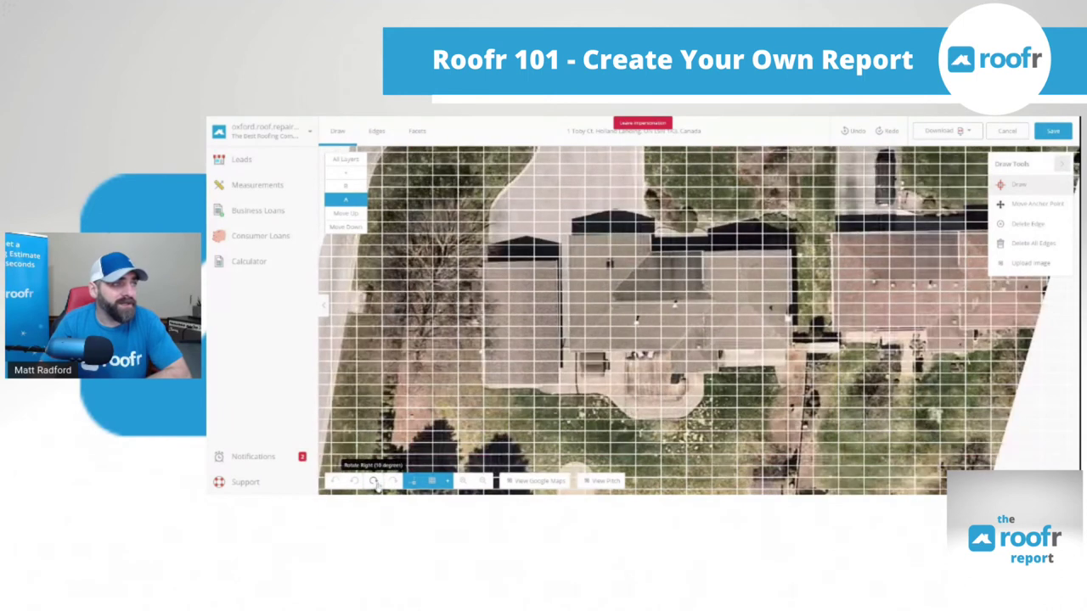
scroll(481, 378, "up", 1)
scroll(514, 337, "up", 1)
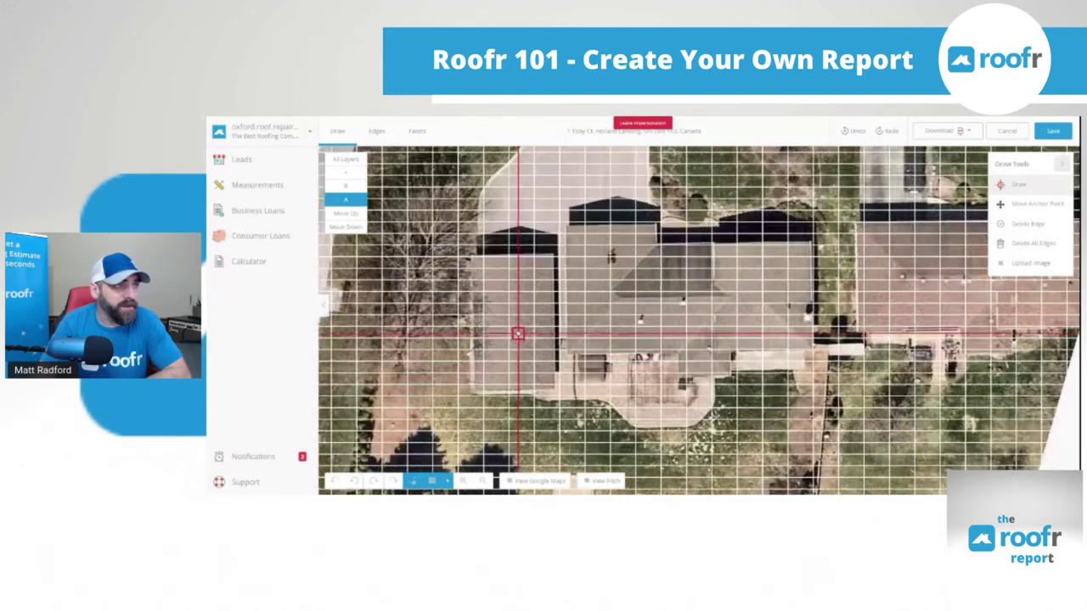
scroll(518, 334, "up", 4)
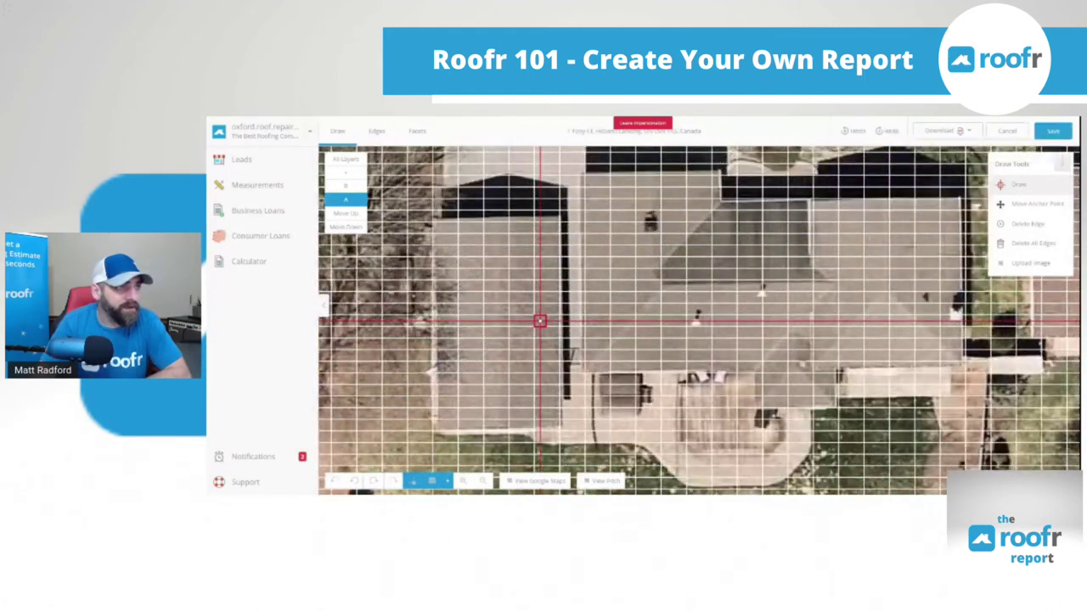
scroll(538, 320, "up", 1)
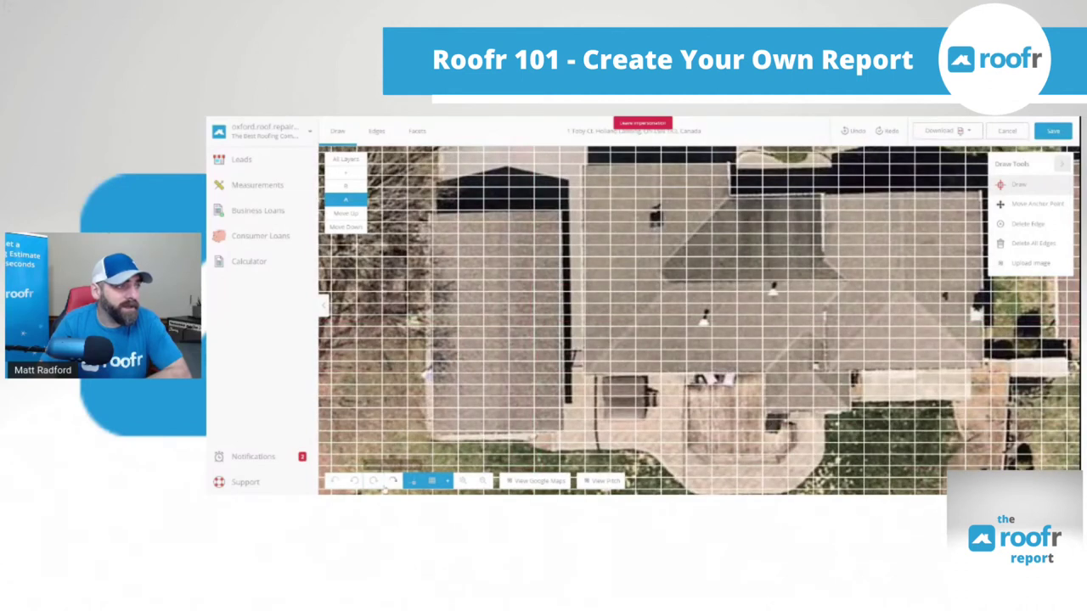
left_click(393, 481)
left_click(392, 481)
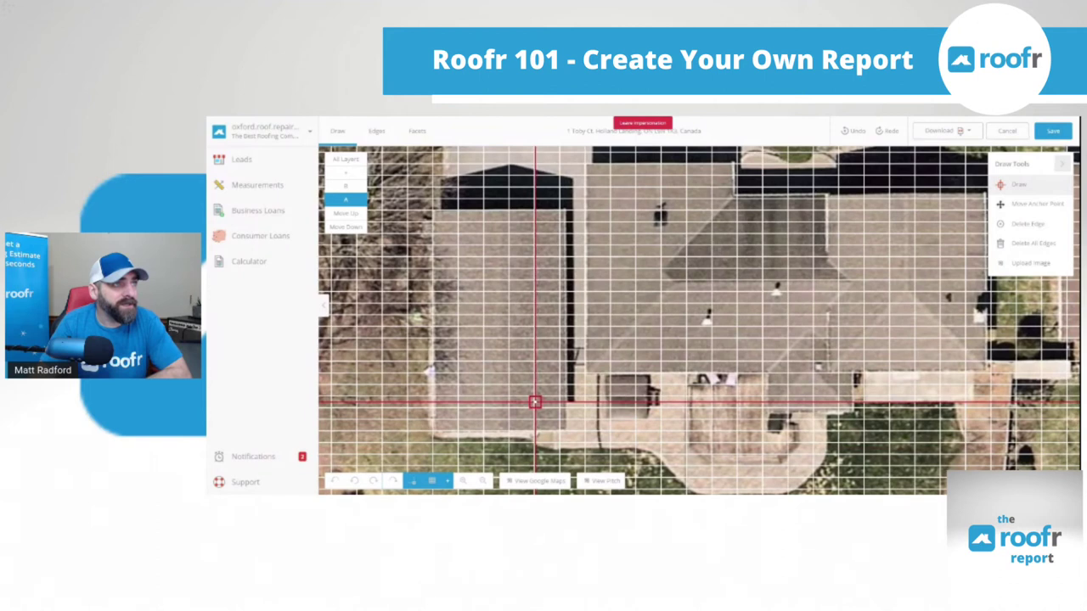
Turn off the grid overlay and pan the map to centre the house
left_click(431, 481)
key("Right")
key("Up")
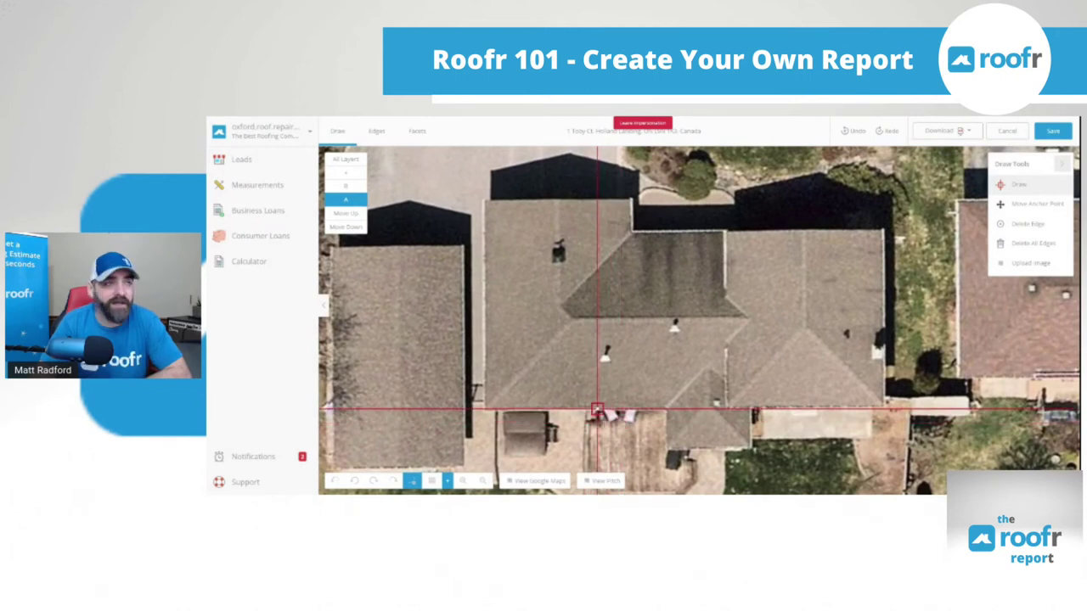
Trace the main roof's outer outline on layer A, corner by corner
left_click(484, 412)
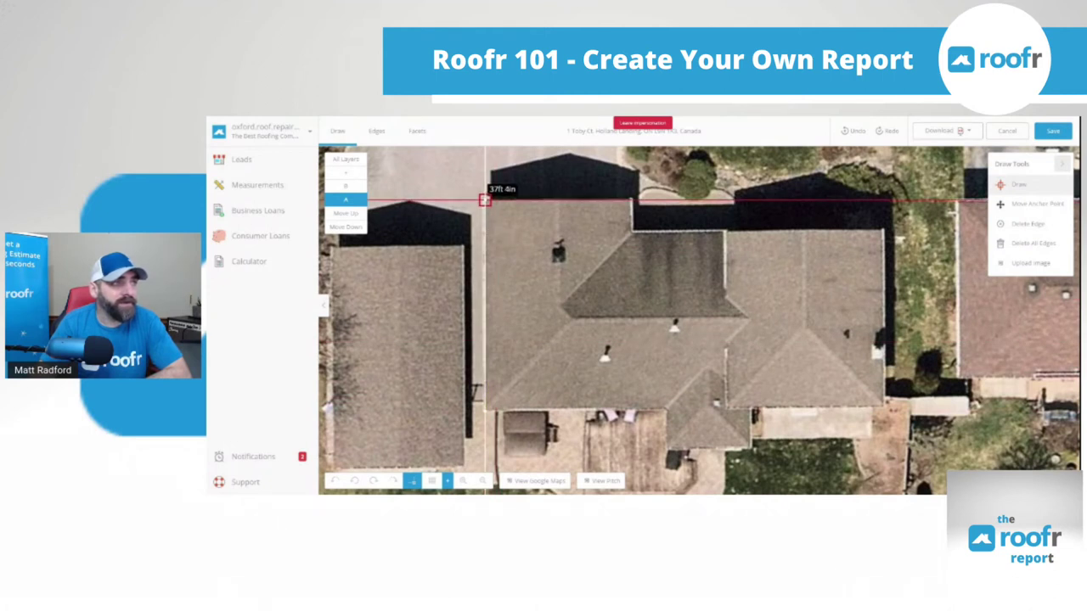
left_click(484, 201)
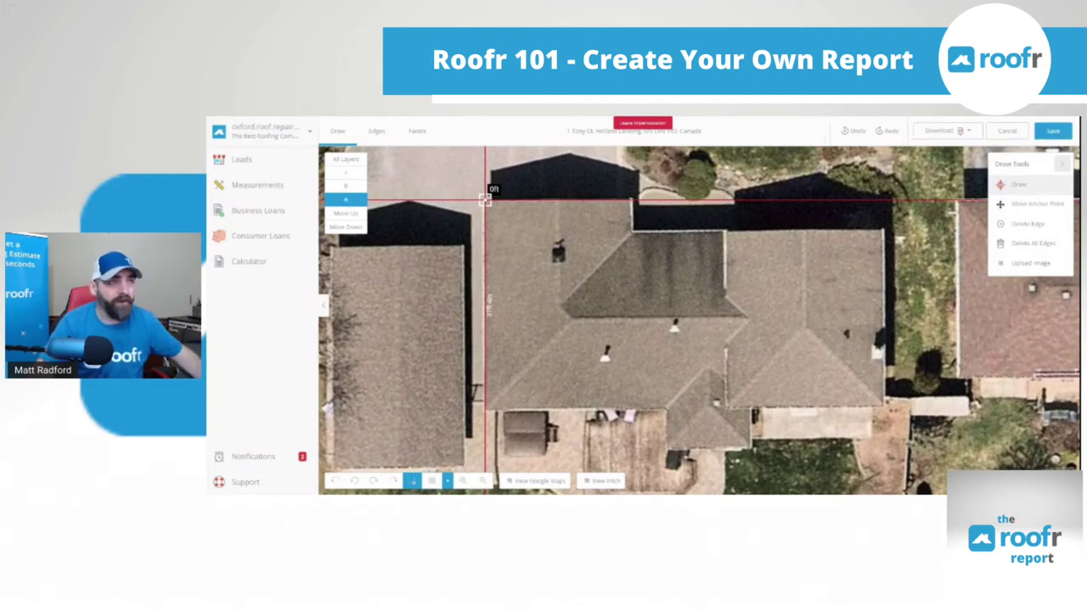
left_click(556, 201)
left_click(630, 201)
left_click(630, 230)
left_click(724, 229)
left_click(724, 301)
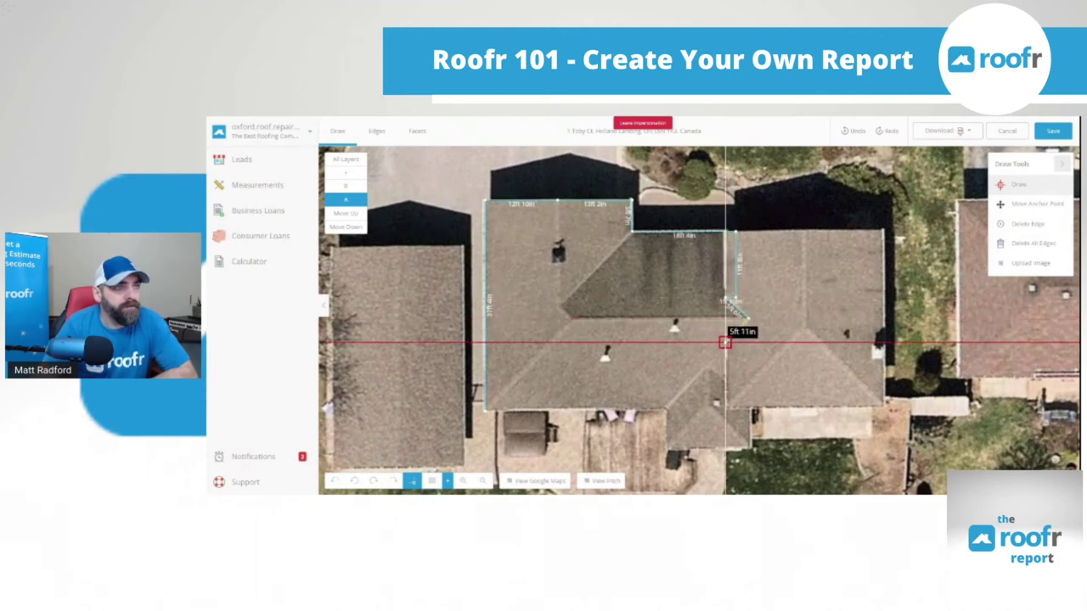
left_click(744, 320)
left_click(735, 402)
left_click(750, 447)
Draw the ridge, hip and front-gable facet lines inside the outline, then switch to layer B
left_click(667, 447)
left_click(483, 412)
left_click(557, 201)
left_click(557, 307)
left_click(735, 317)
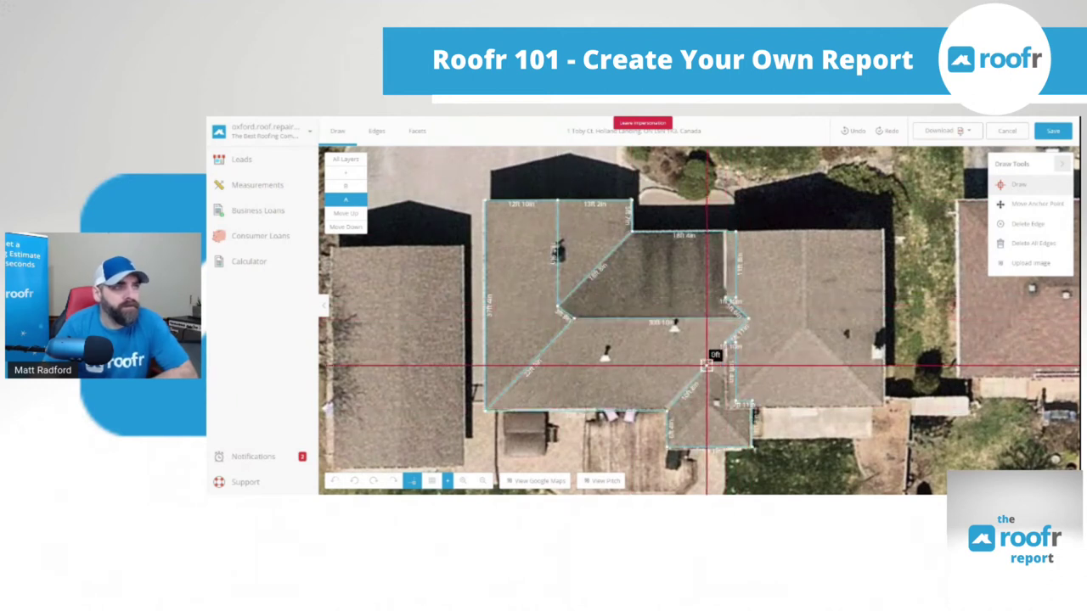
left_click(735, 402)
left_click(667, 411)
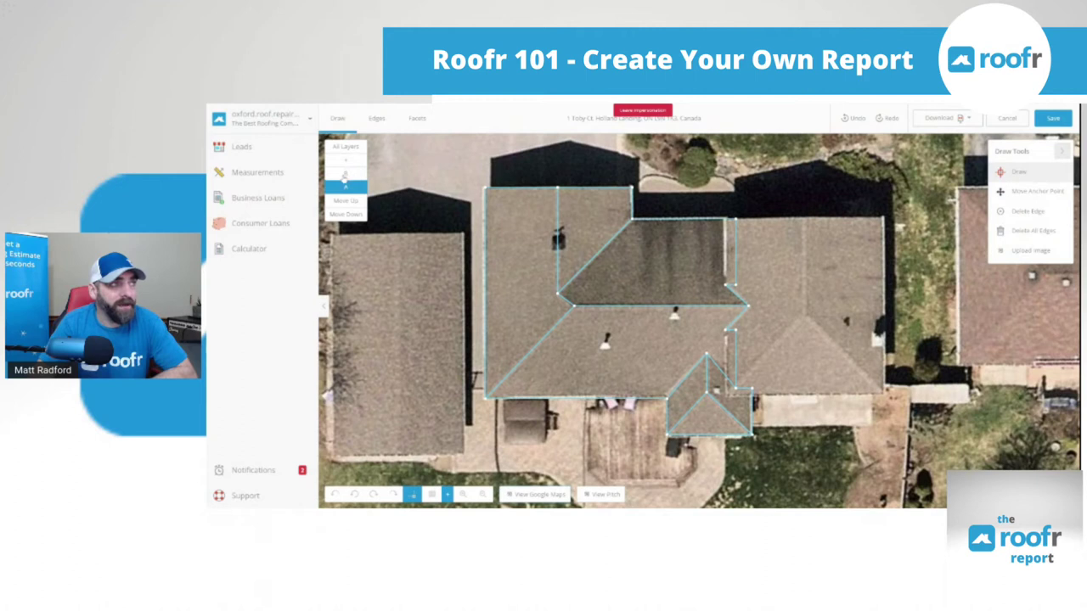
left_click(346, 176)
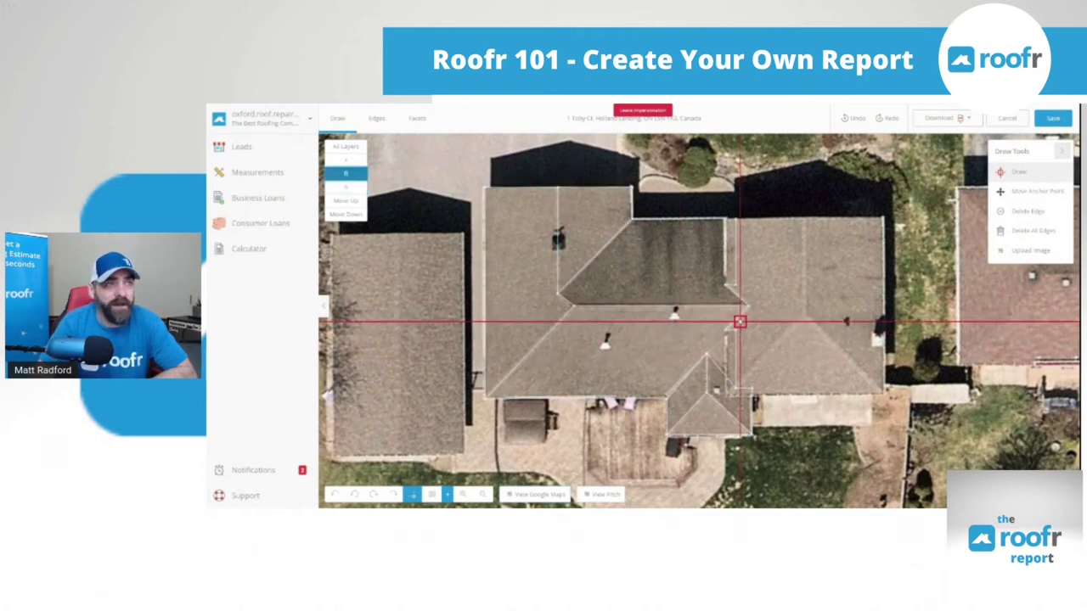
Outline the right wing's hip roof on layer B, including its hip facet lines
left_click(725, 284)
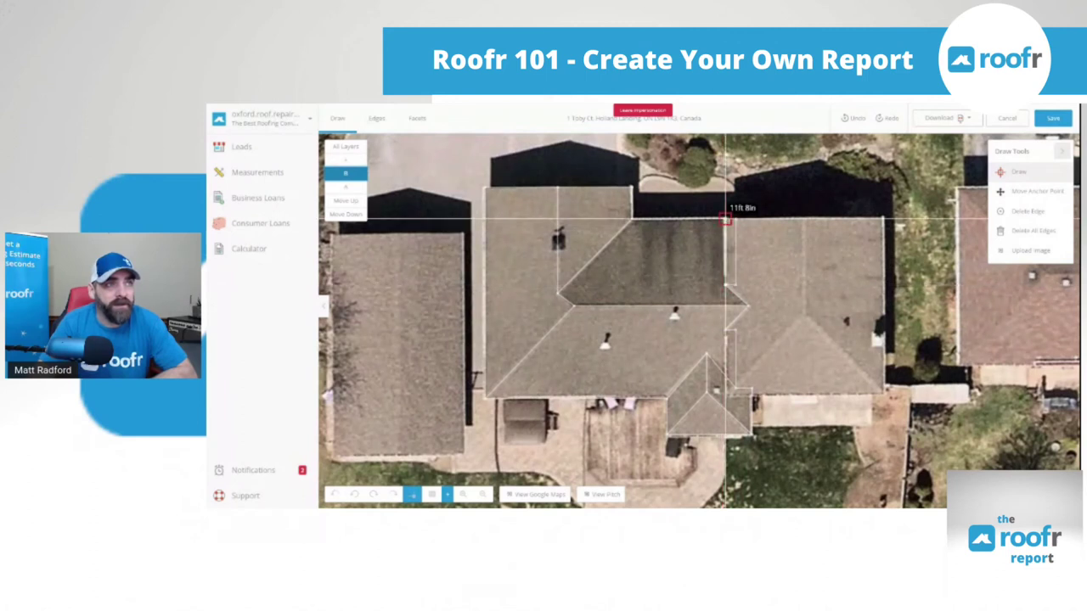
left_click(725, 218)
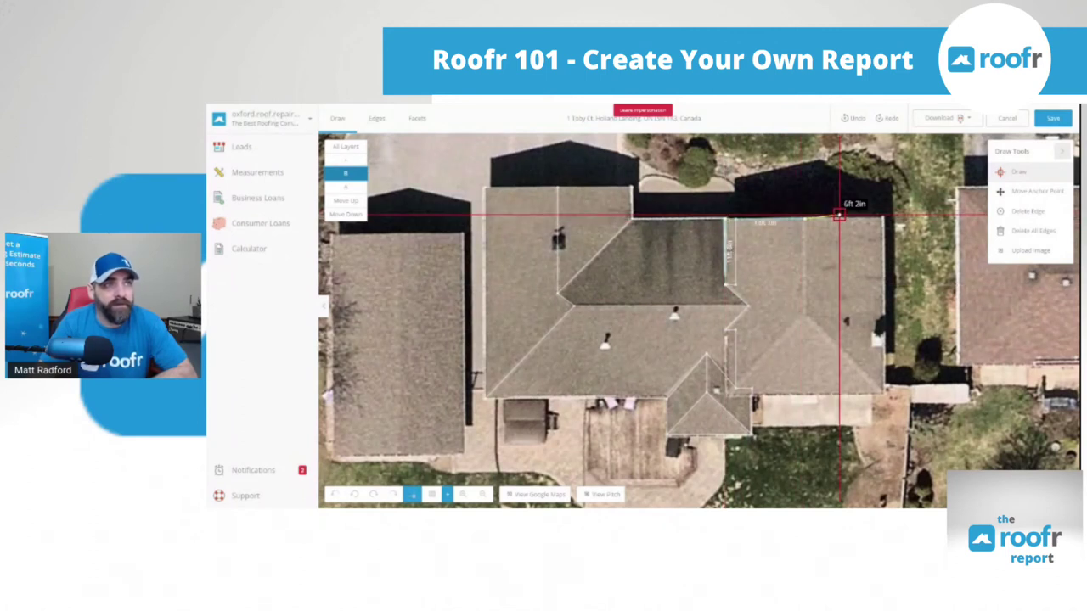
left_click(883, 219)
left_click(883, 391)
scroll(882, 391, "up", 2)
left_click(606, 386)
left_click(684, 250)
scroll(684, 249, "down", 2)
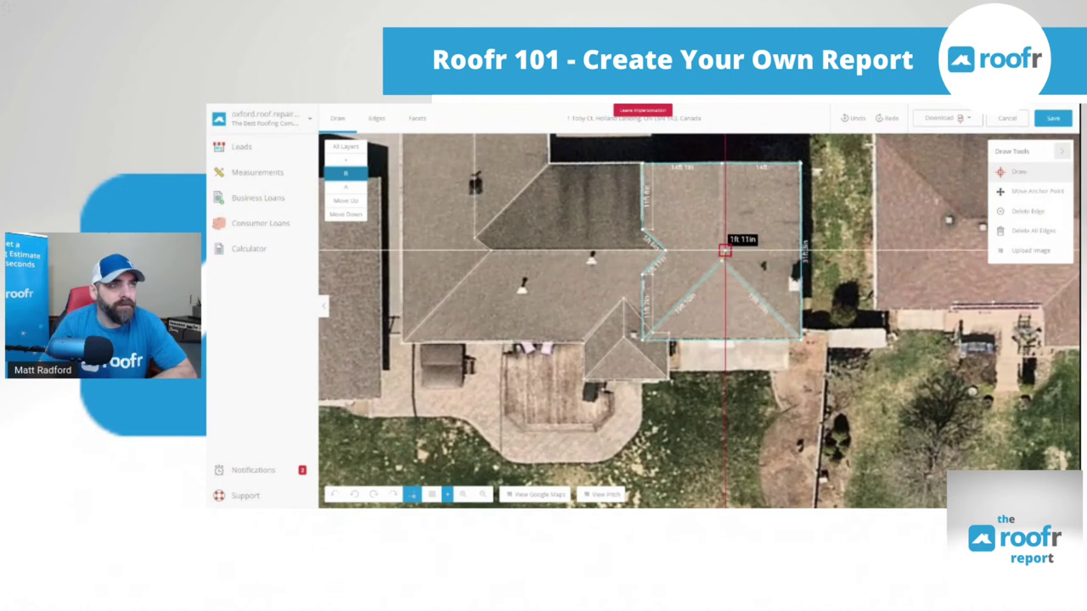
Pan to the garage, trace its roof and ridge on layer A, and show all layers
left_click_drag(687, 457, 775, 400)
left_click_drag(648, 381, 772, 417)
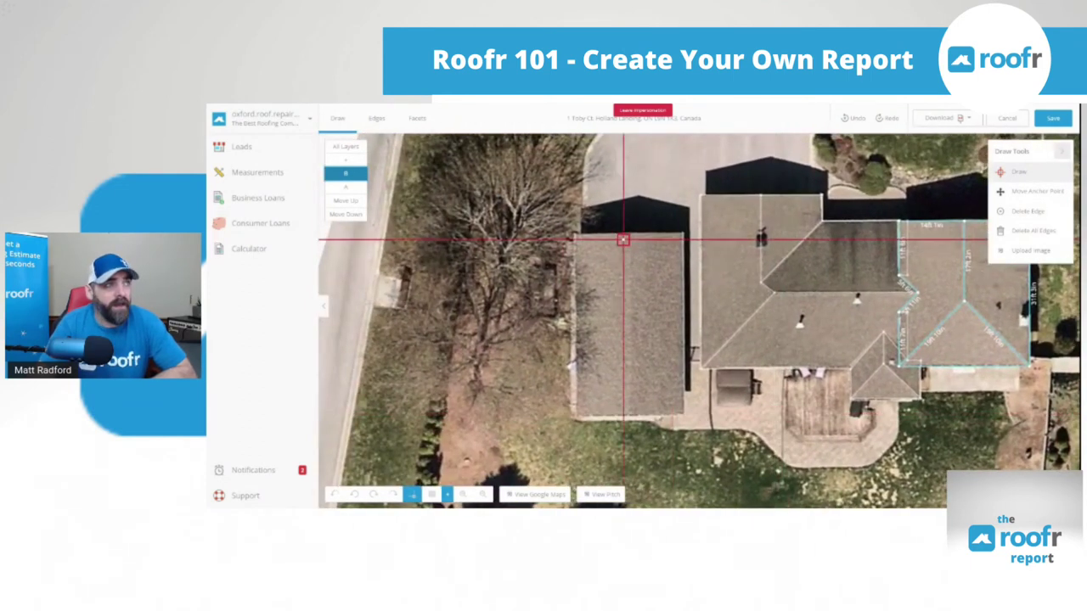
left_click(340, 187)
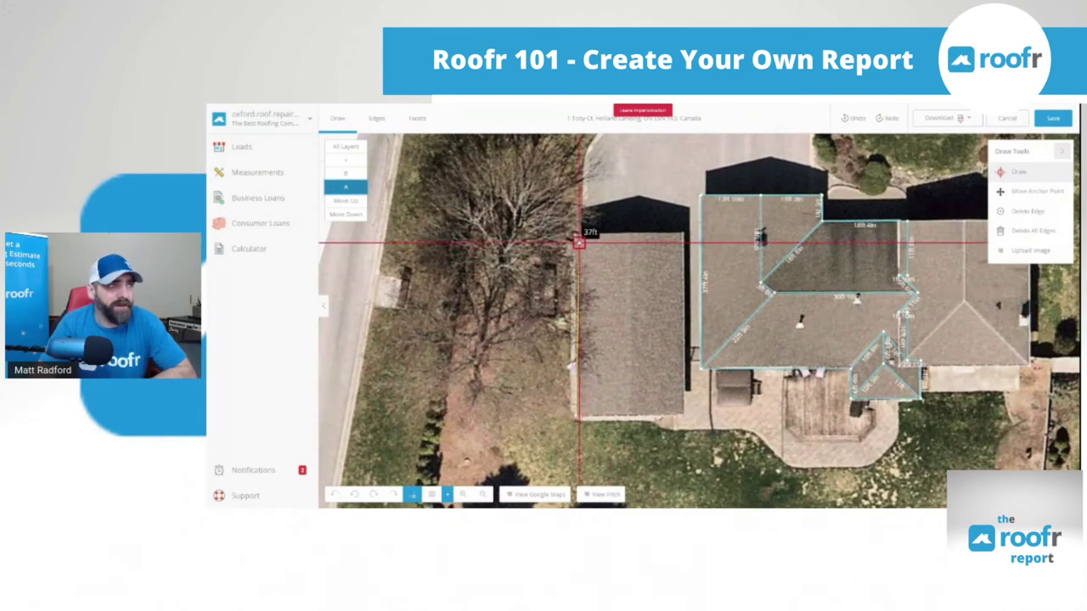
left_click(574, 232)
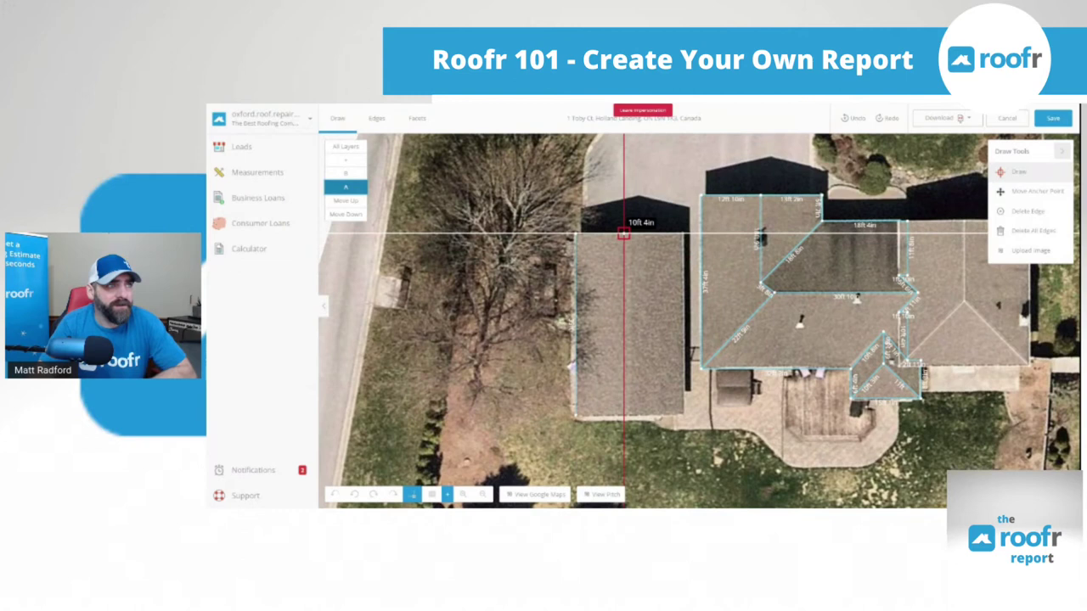
left_click(630, 231)
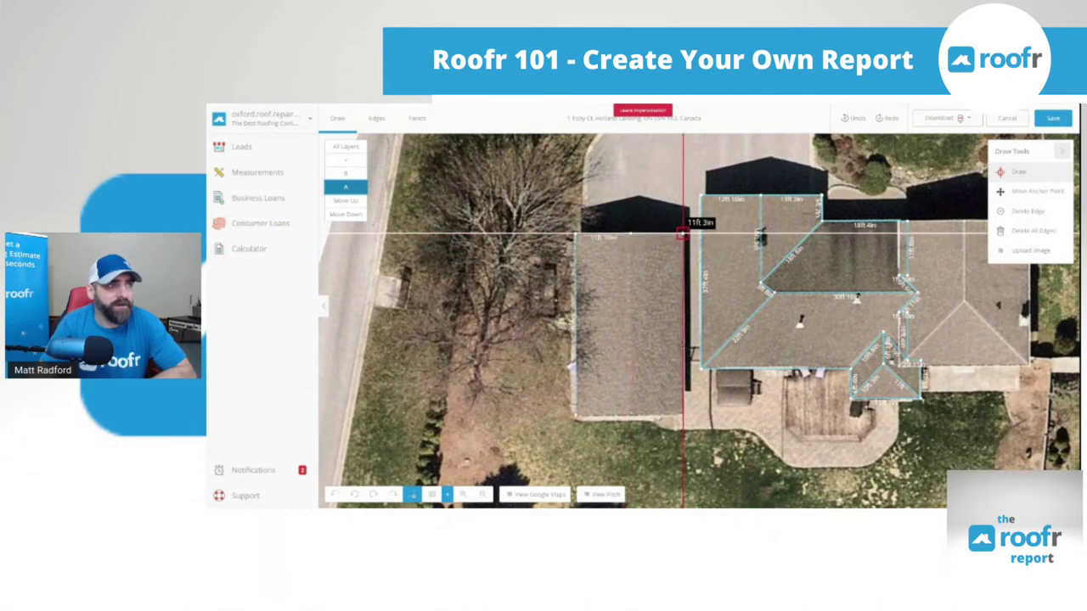
scroll(625, 359, "up", 3)
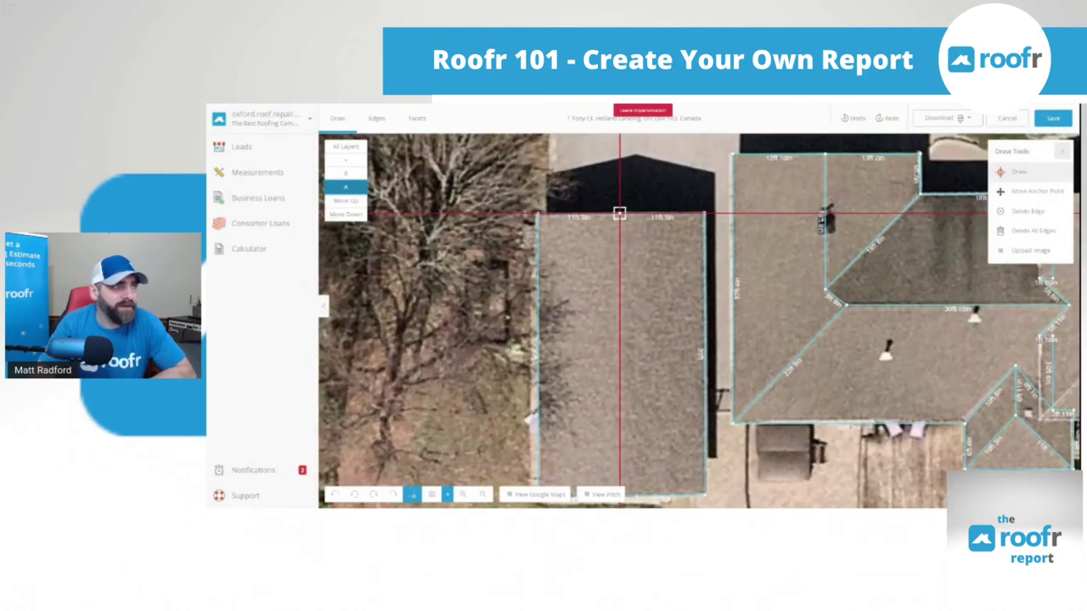
scroll(620, 214, "down", 3)
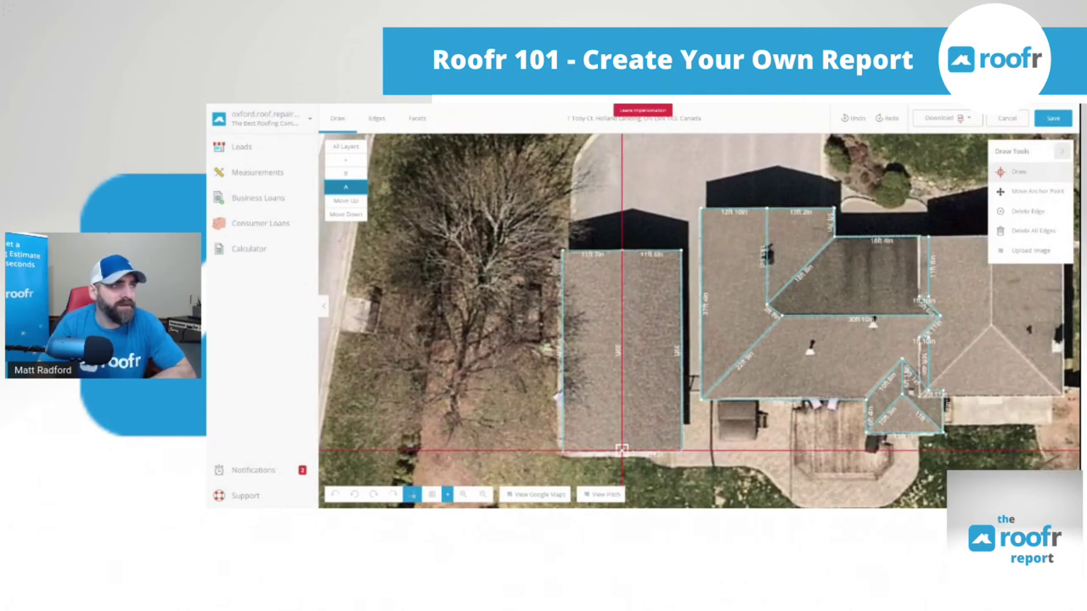
scroll(672, 397, "down", 2)
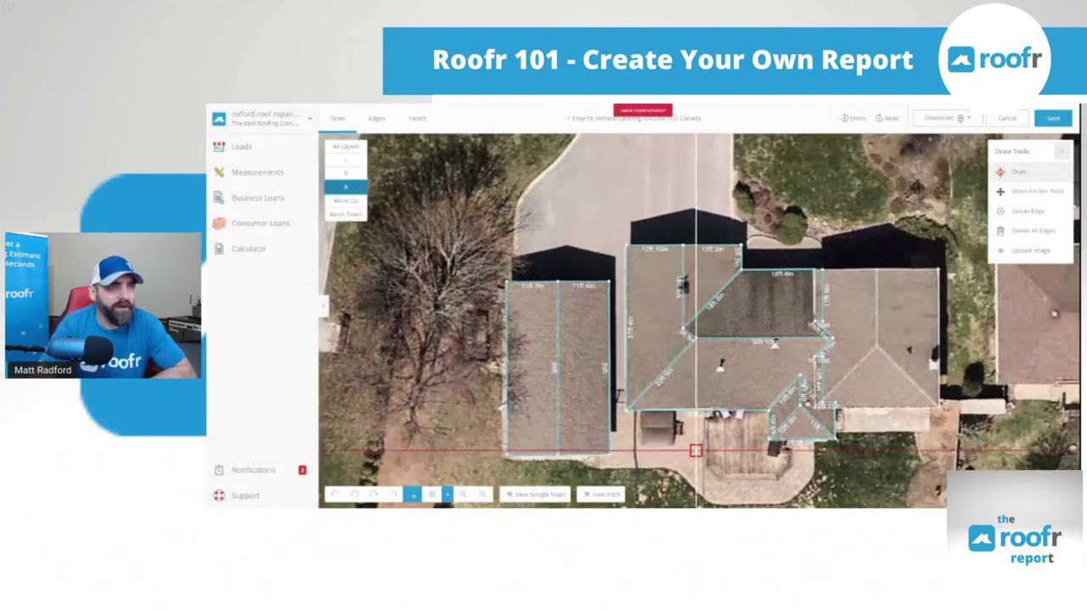
left_click(345, 146)
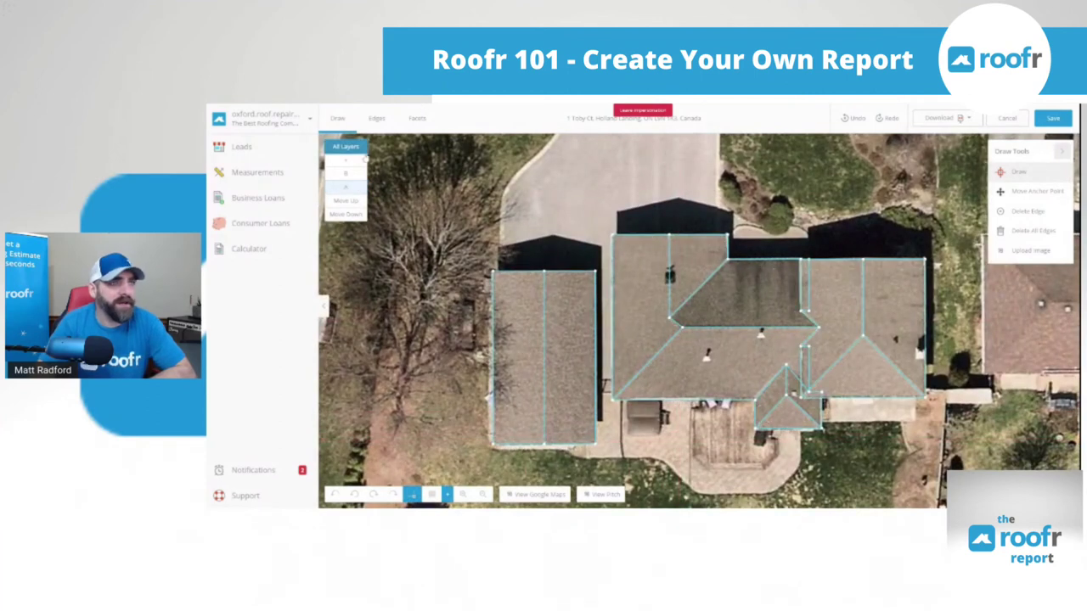
Centre the house, show only layer B, and bring up the Edges tools
left_click_drag(760, 333, 703, 329)
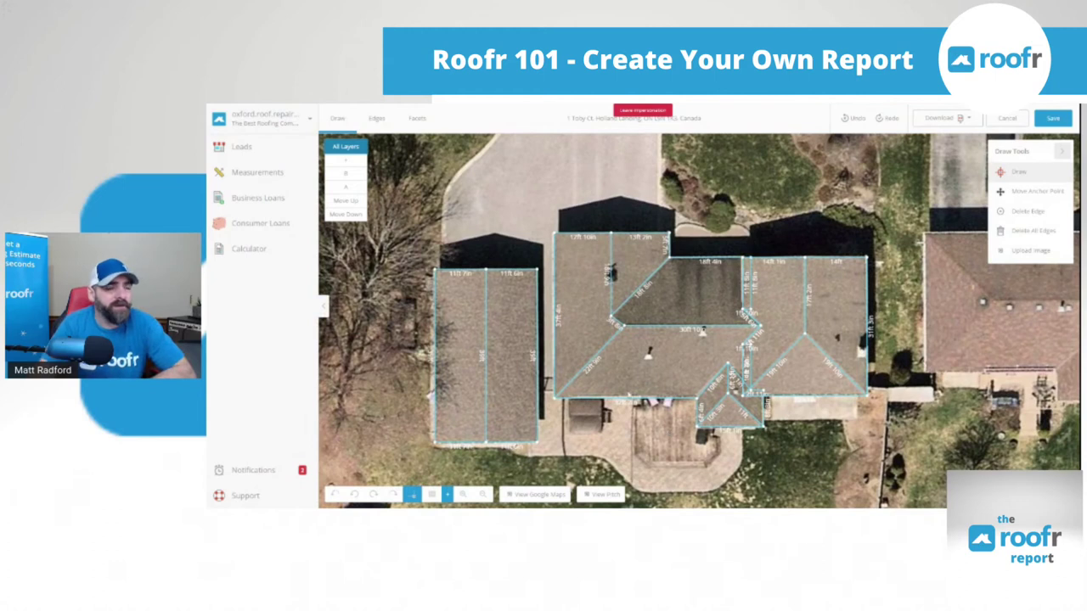
left_click(345, 173)
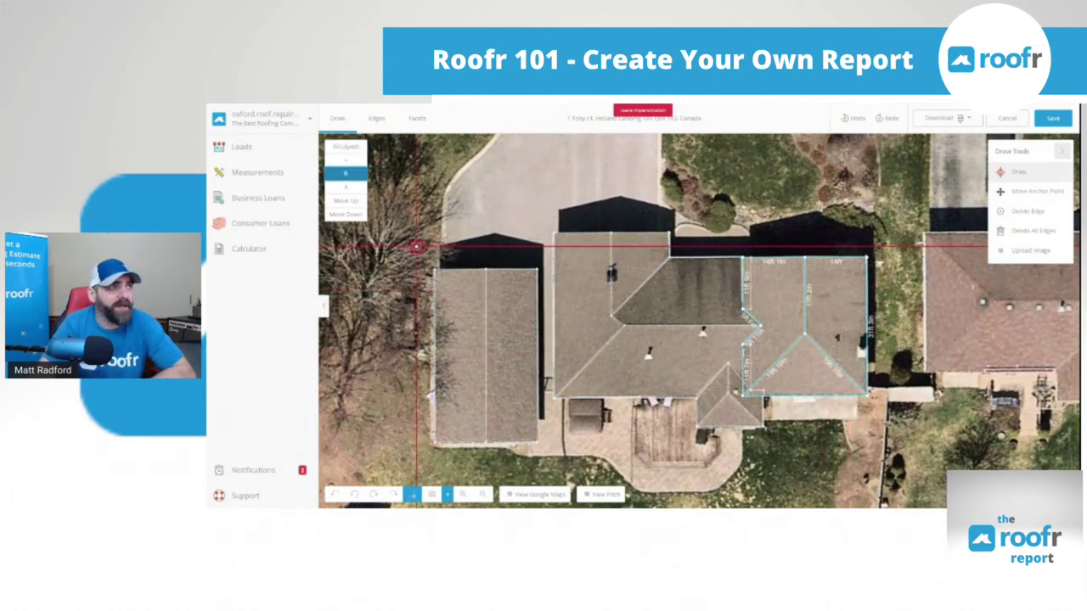
left_click(397, 125)
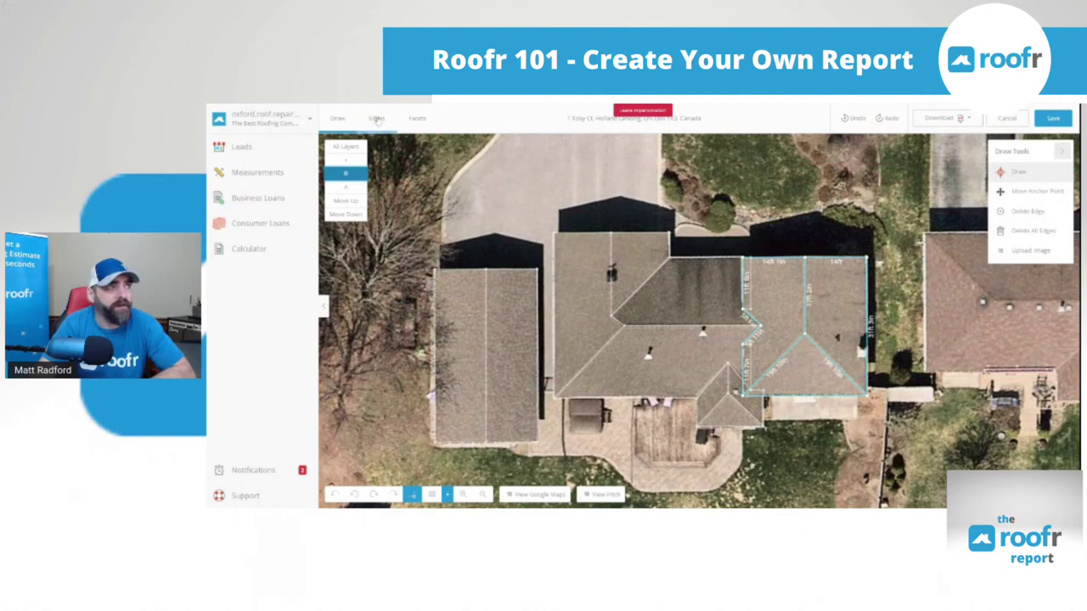
left_click(377, 120)
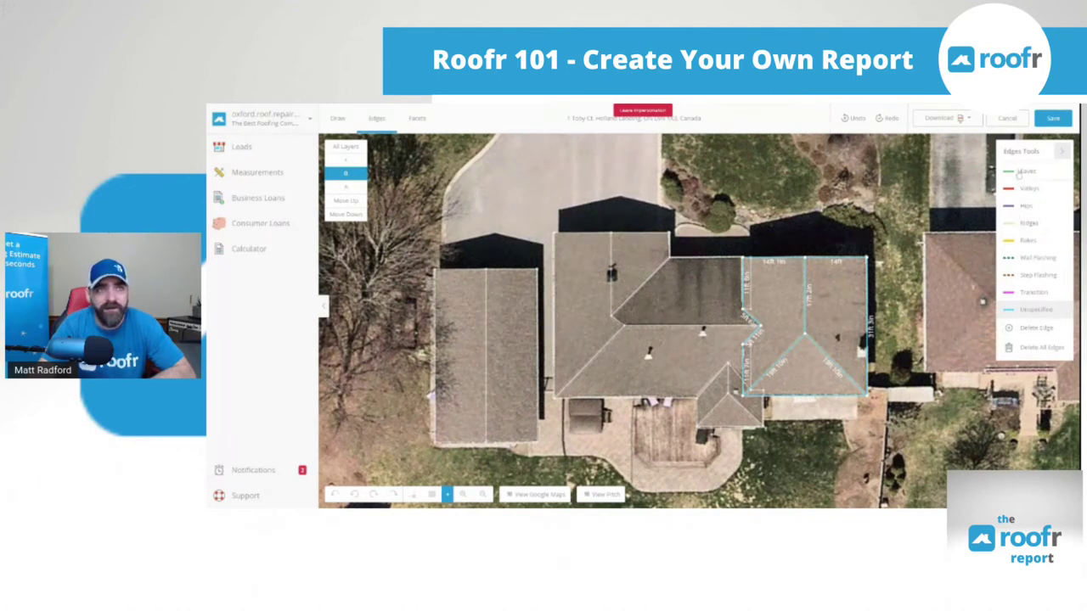
On layer B, label the short inner edge a valley and both diagonal edges hips
left_click(1018, 173)
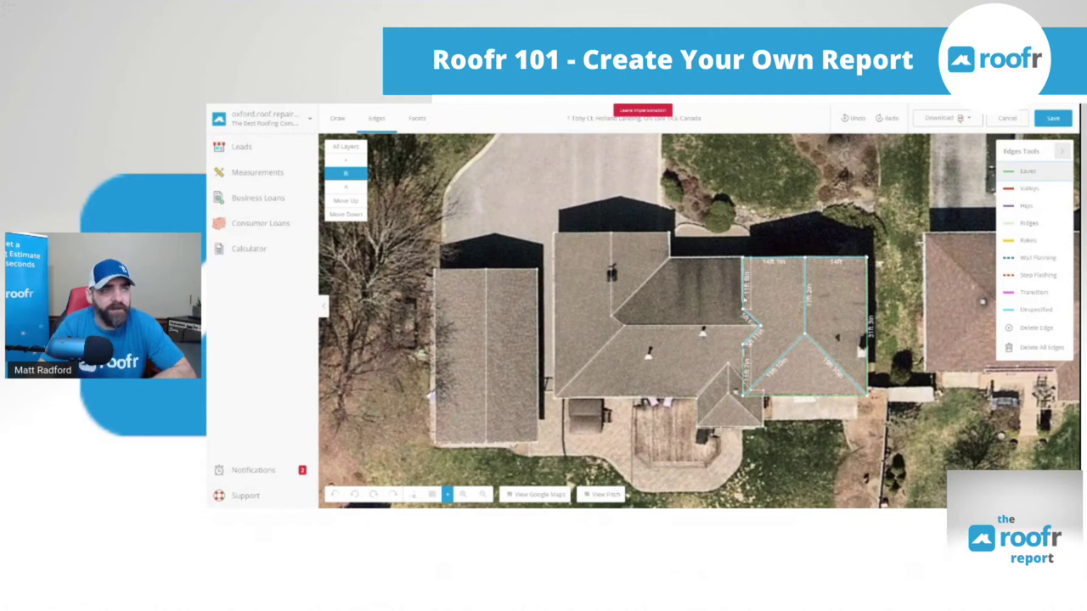
left_click(1029, 190)
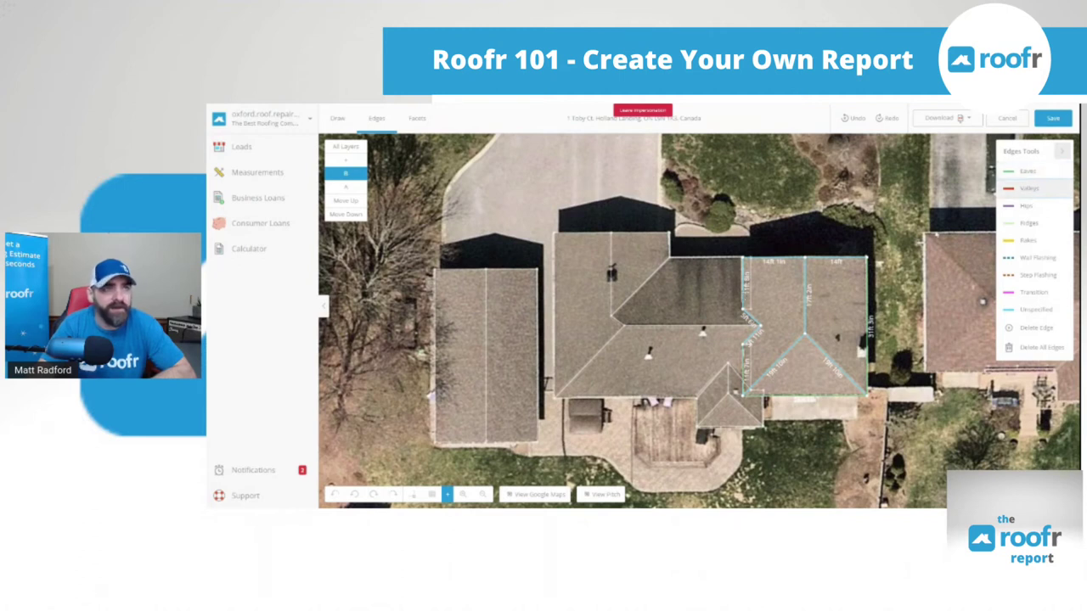
left_click(750, 321)
left_click(1025, 206)
left_click(835, 365)
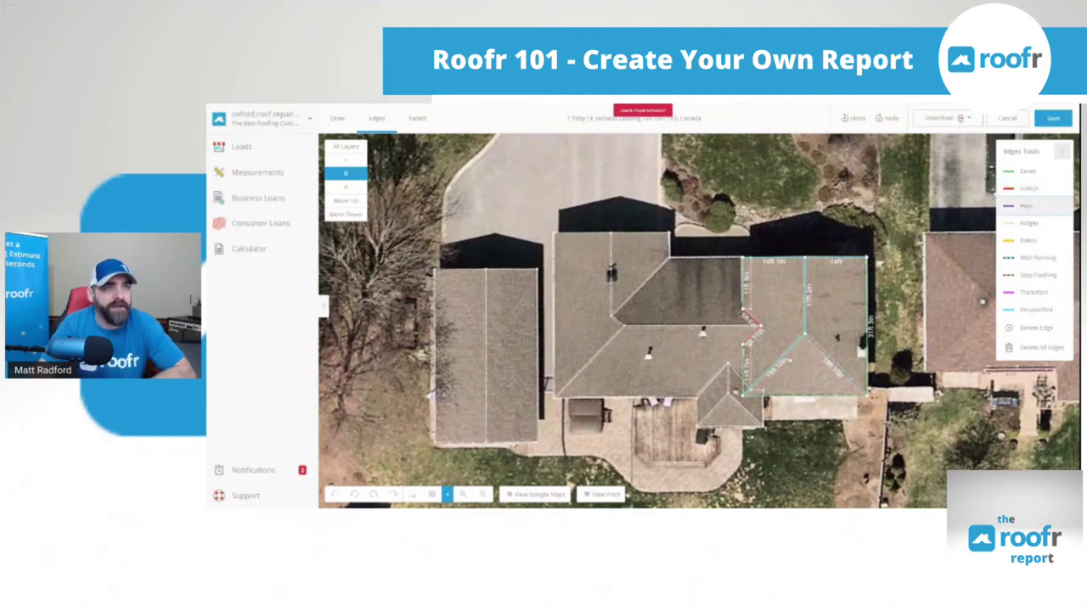
left_click(785, 355)
Pick the Ridges and Rakes edge types, then show layer A's roof edges
left_click(1028, 223)
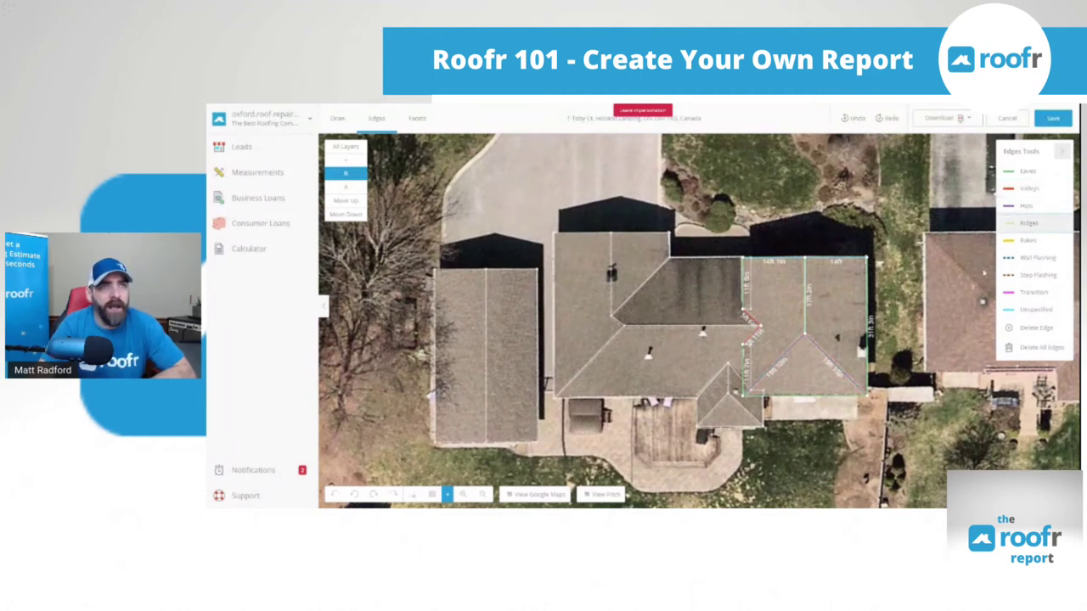
left_click(1027, 240)
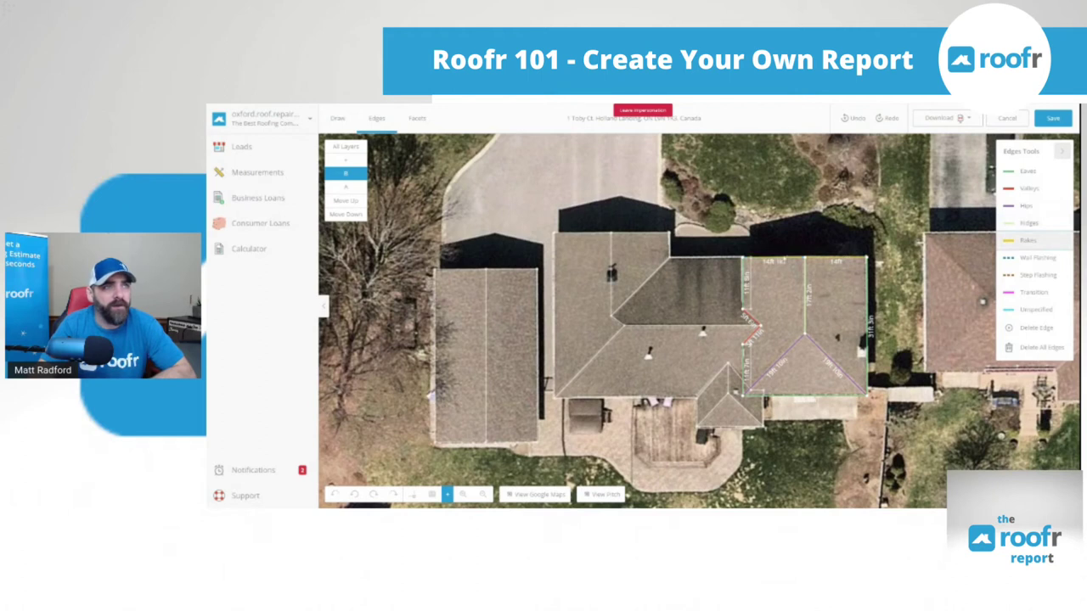
left_click(345, 186)
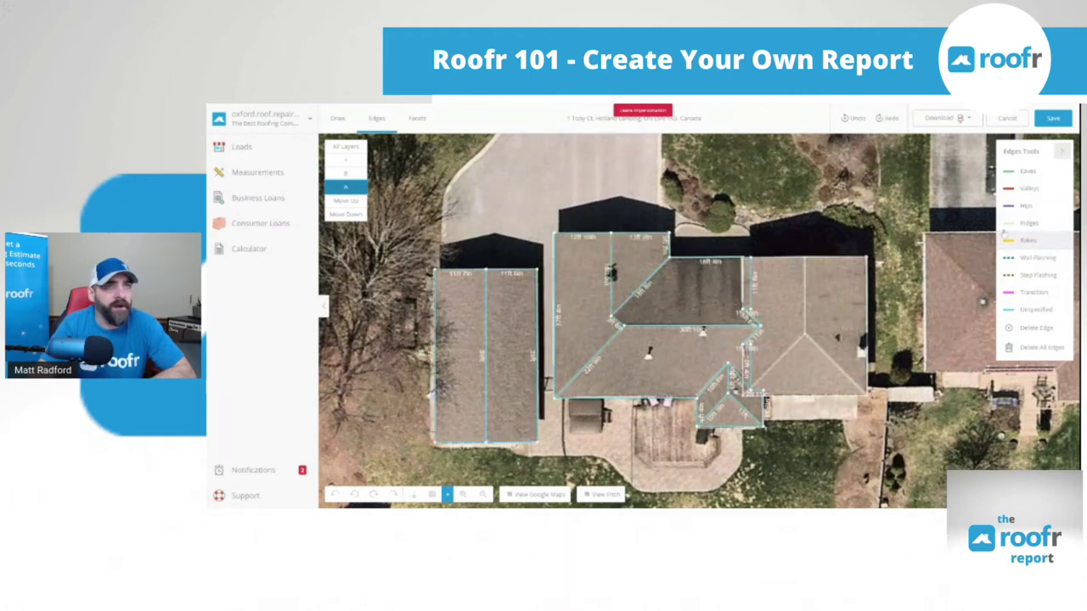
Select Valleys, switch through layers B and C, and mark both short junction edges as valleys
left_click(1027, 172)
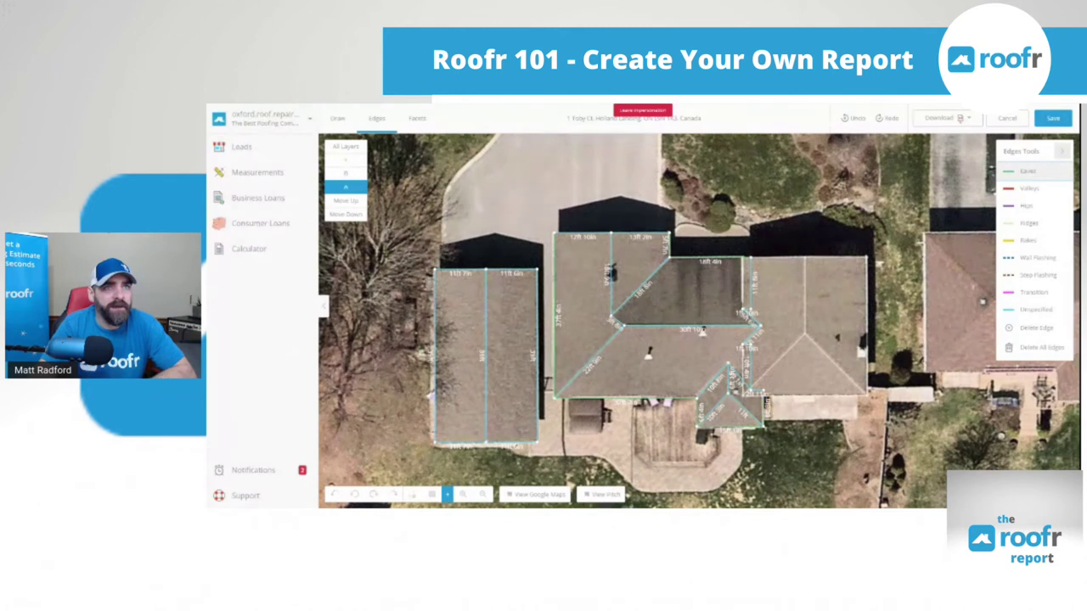
left_click(1046, 190)
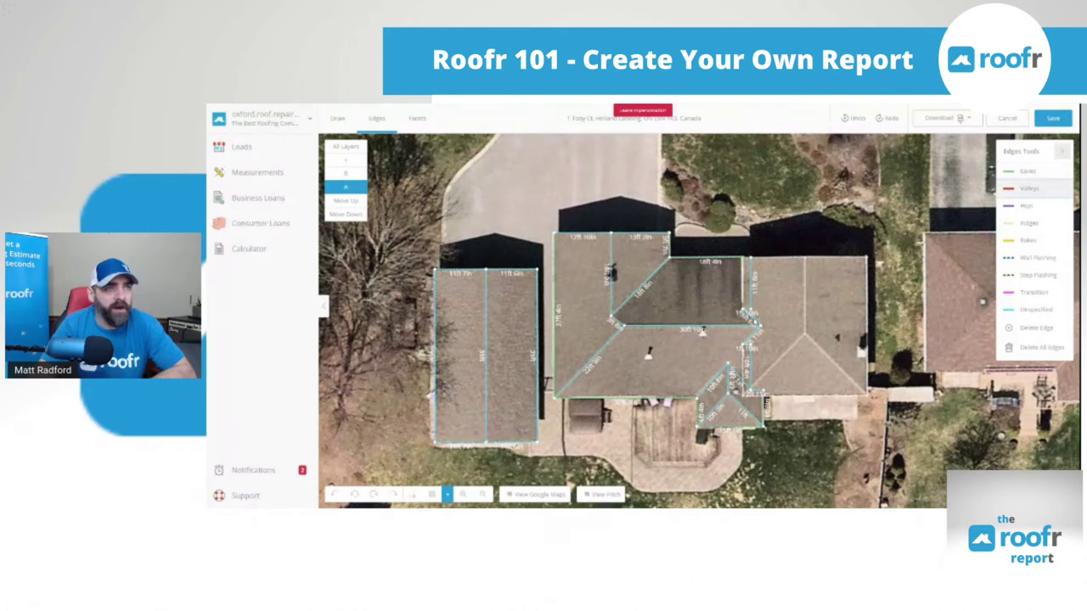
left_click(345, 173)
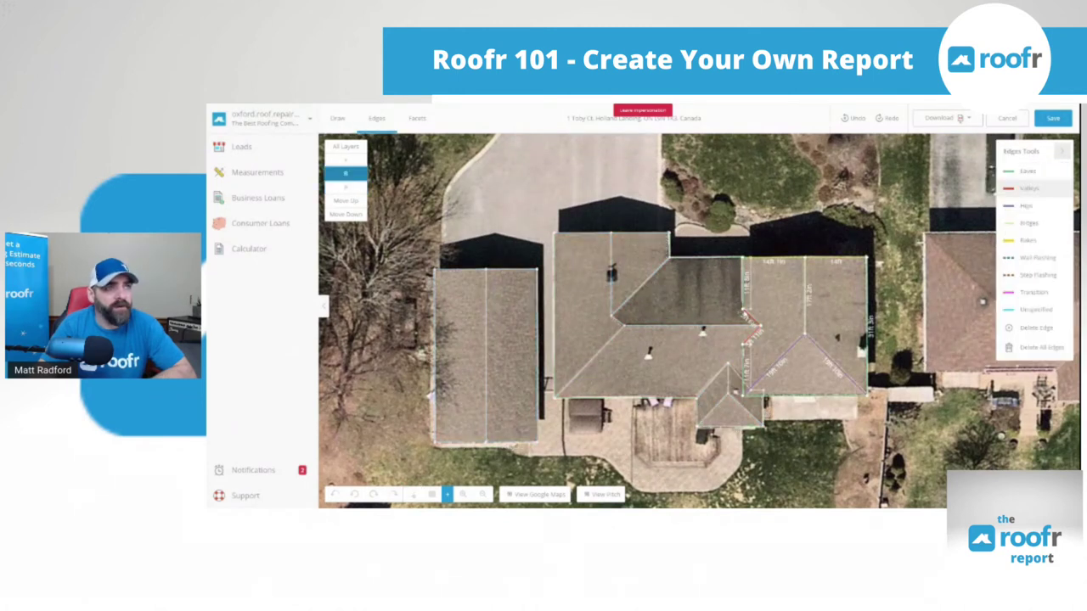
left_click(344, 187)
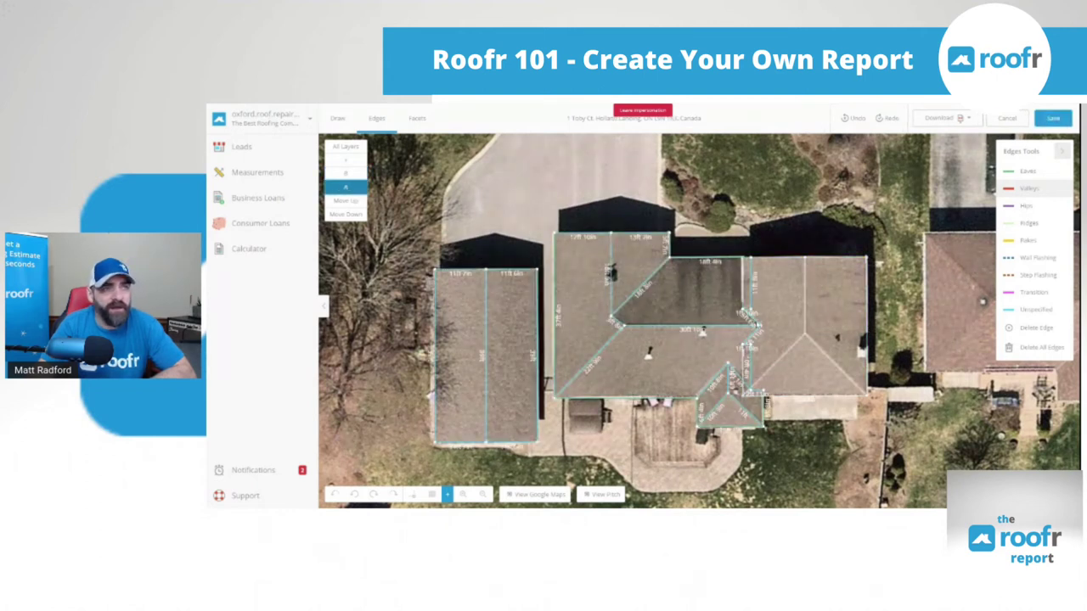
left_click(751, 315)
left_click(752, 335)
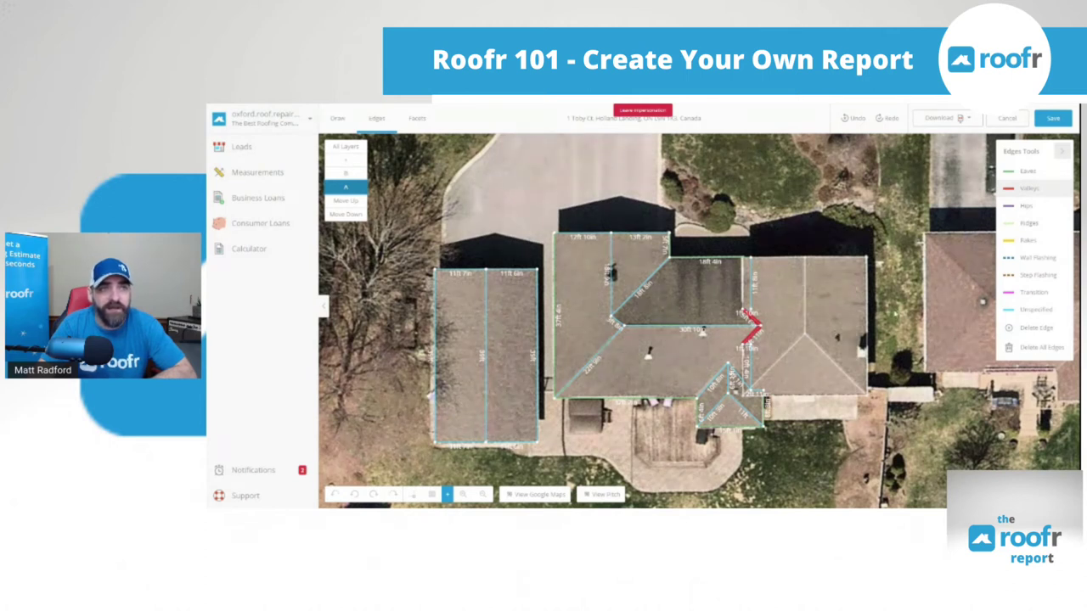
Reset two short edges to Unspecified, then mark the lower junction and central diagonal edges as valleys
left_click(1034, 311)
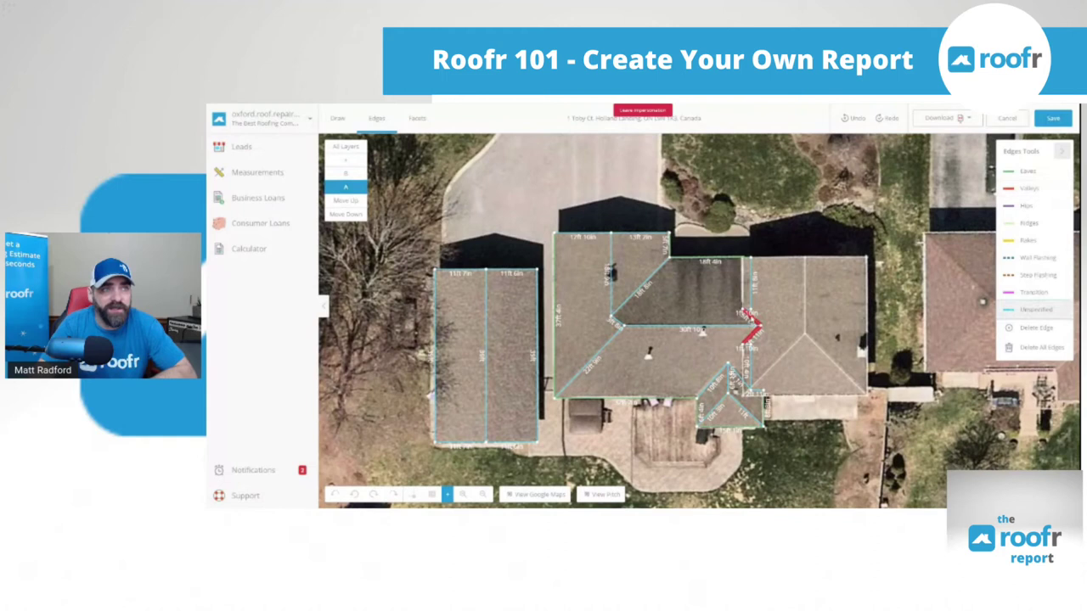
left_click(751, 319)
left_click(752, 338)
left_click(1029, 188)
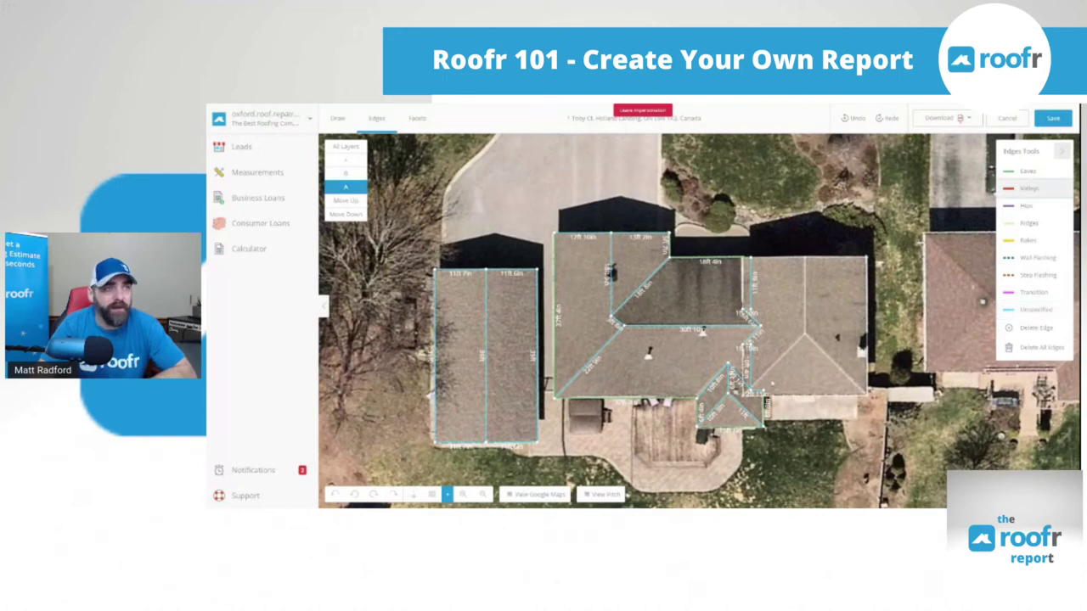
left_click(740, 379)
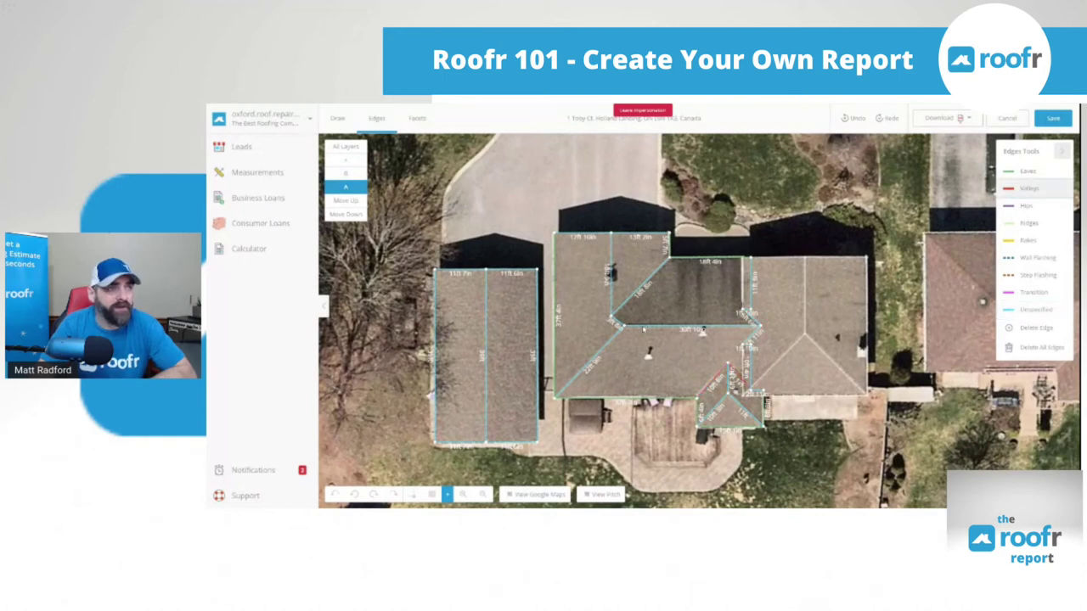
left_click(630, 301)
Mark the long lower-left diagonal and two lower roof section edges as hips
left_click(1023, 207)
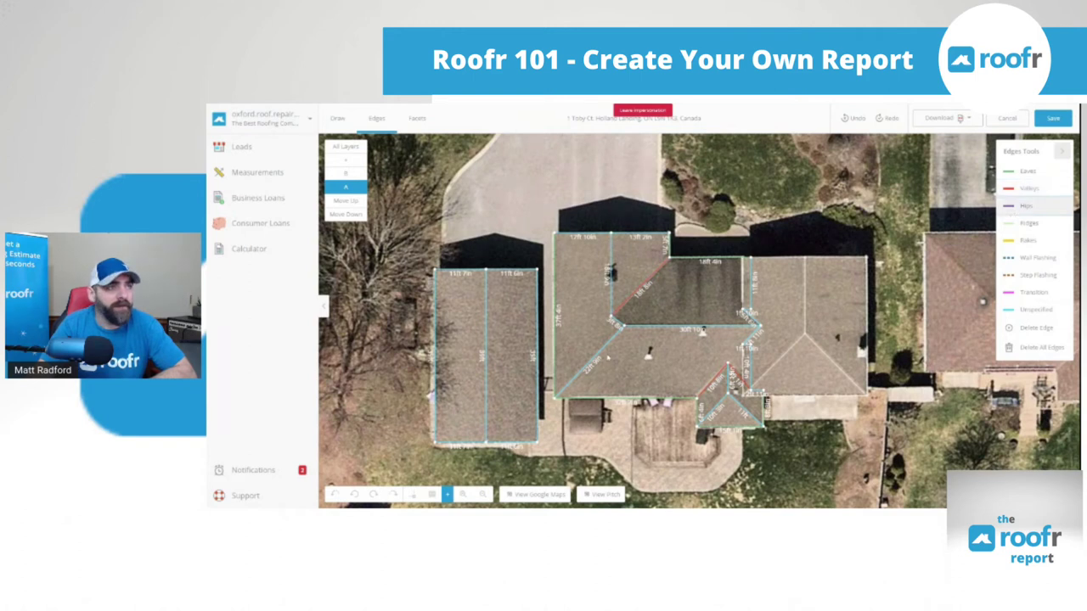
left_click(608, 358)
left_click(711, 411)
left_click(745, 411)
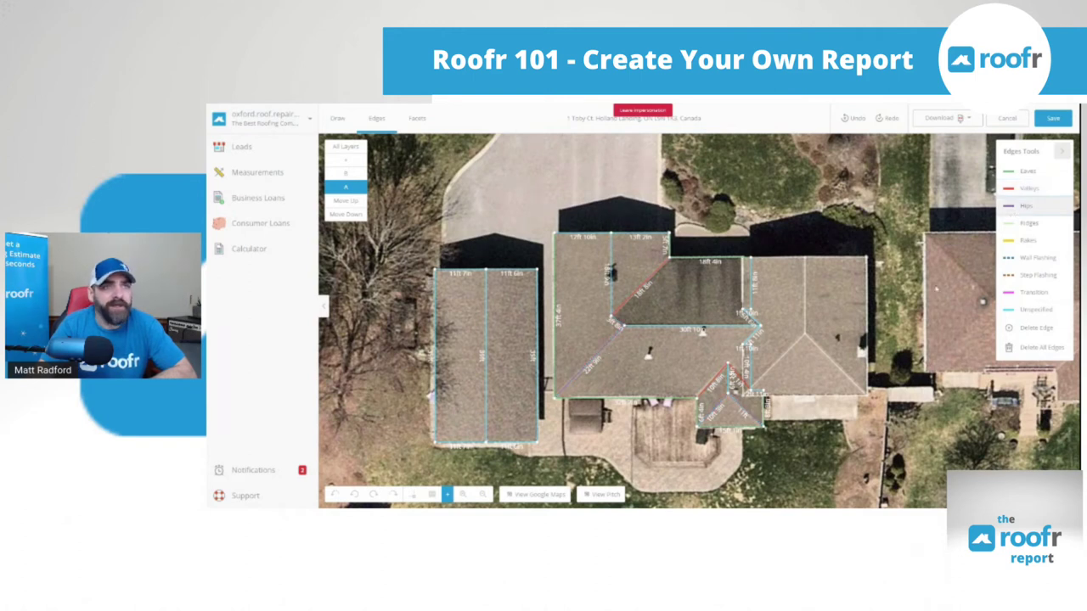
Mark the upper and lower vertical edges as step flashing, then show all layers together
left_click(1011, 223)
left_click(1007, 172)
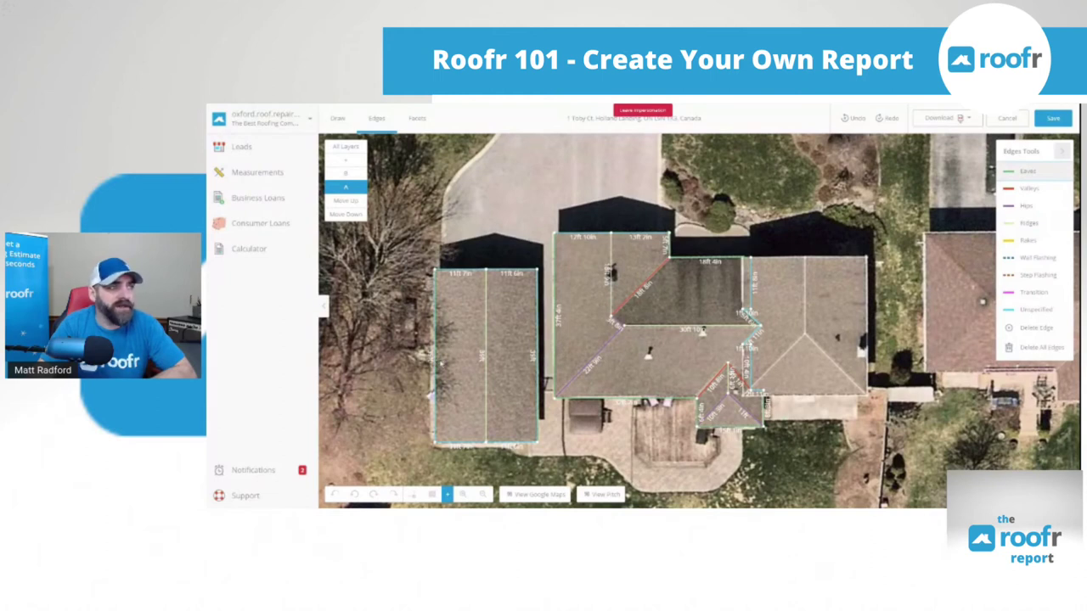
left_click(1029, 242)
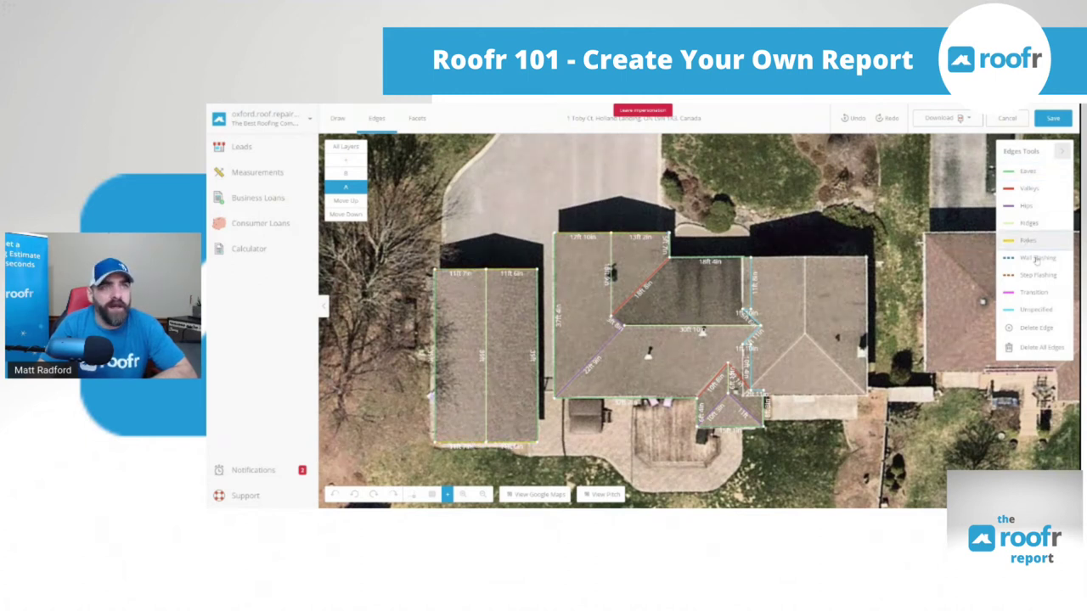
left_click(1032, 260)
left_click(1033, 276)
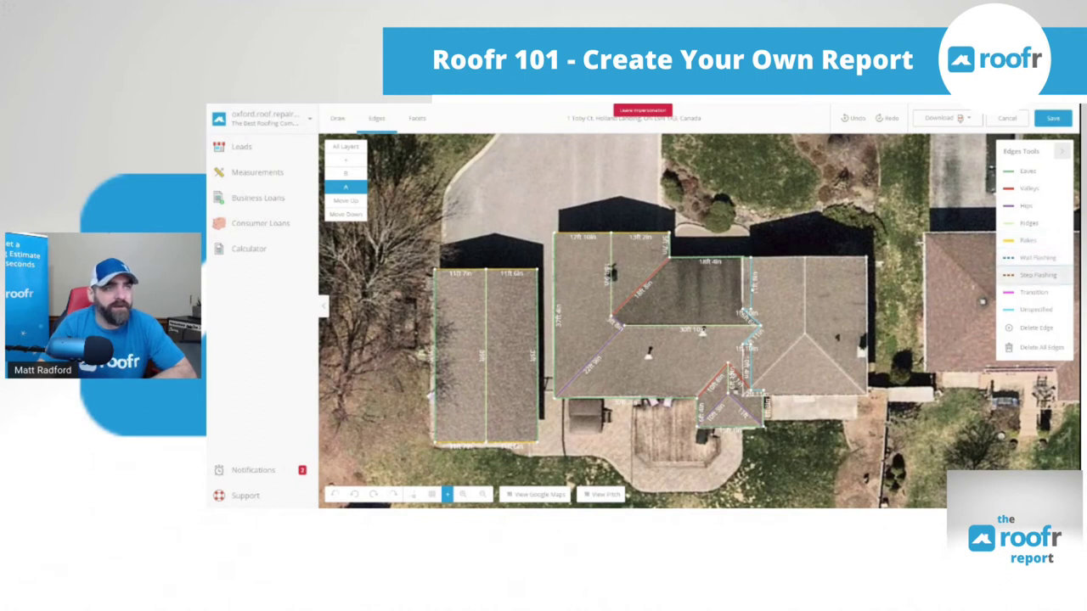
left_click(748, 303)
left_click(751, 370)
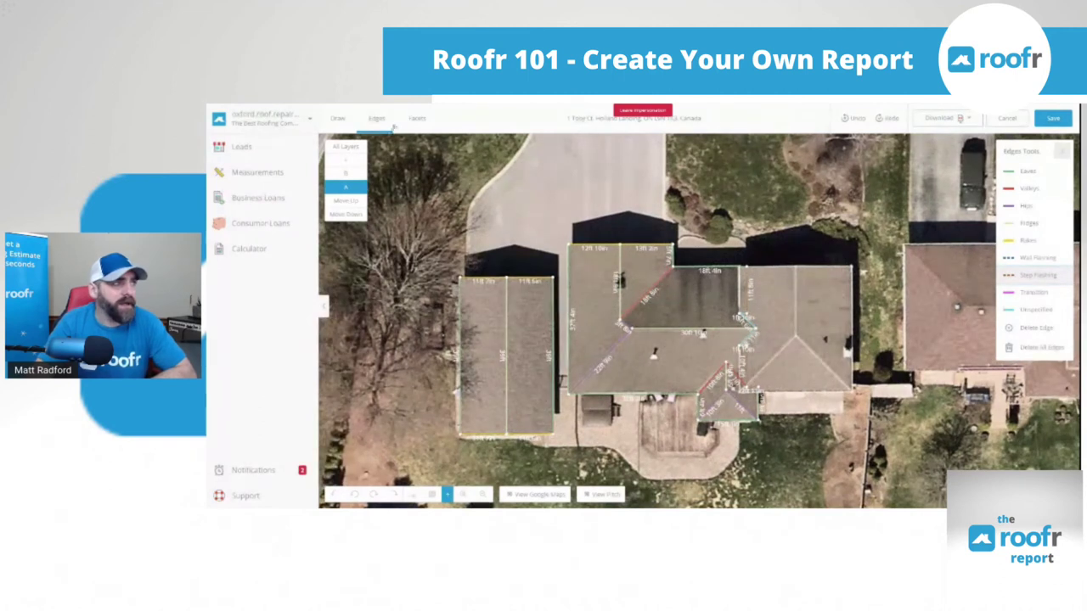
left_click(345, 147)
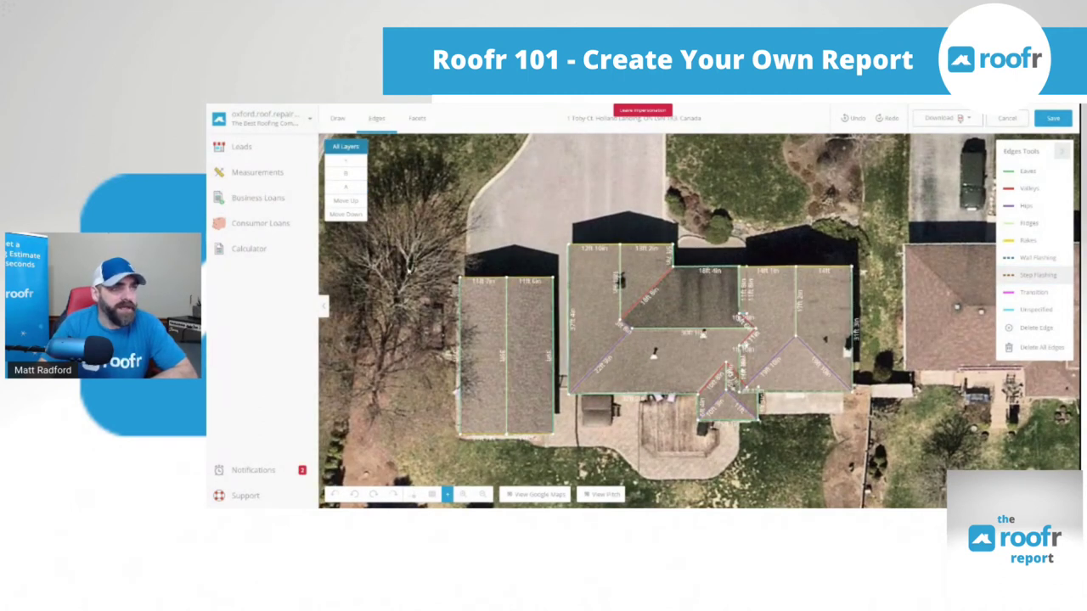
left_click(419, 122)
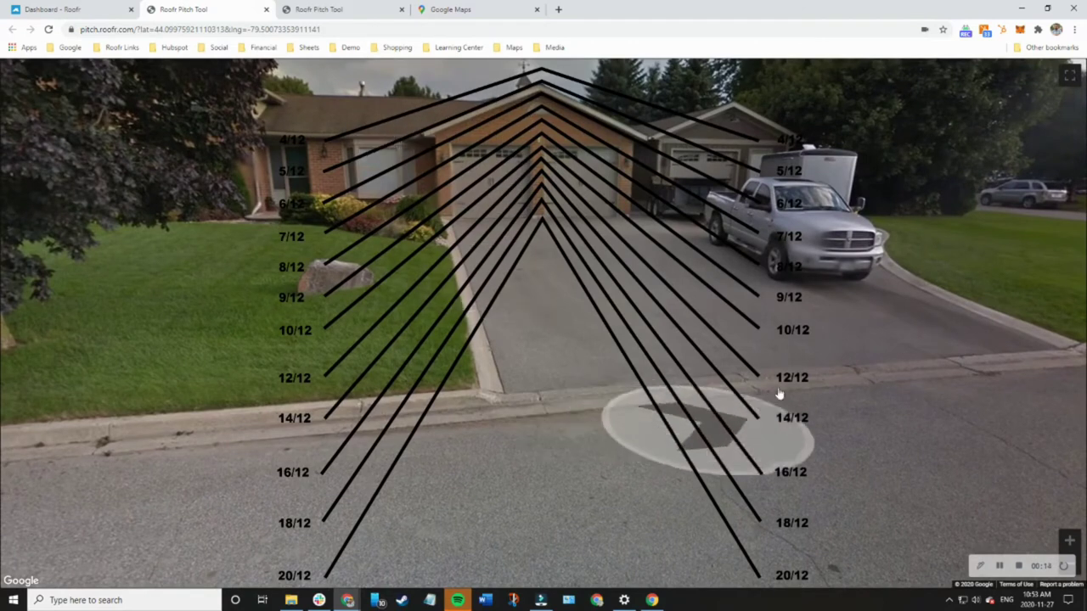
Move the street view closer to the house to compare the roof against the 4/12–20/12 pitch lines
left_click(876, 384)
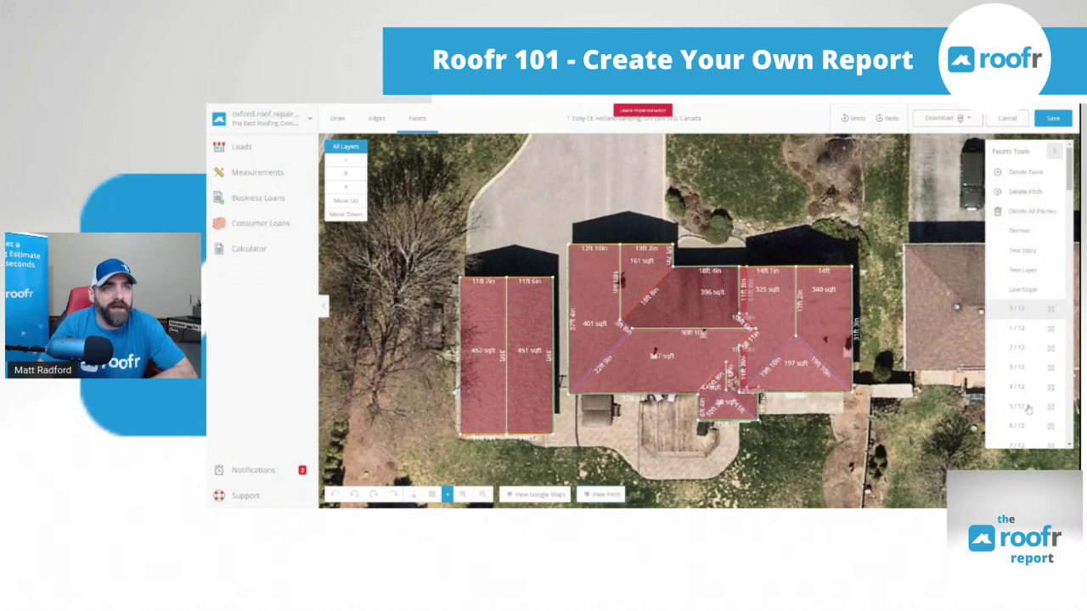
Set three facets to 5/12 pitch, apply 5/12 to all remaining facets, and open Download options
left_click(819, 376)
left_click(820, 351)
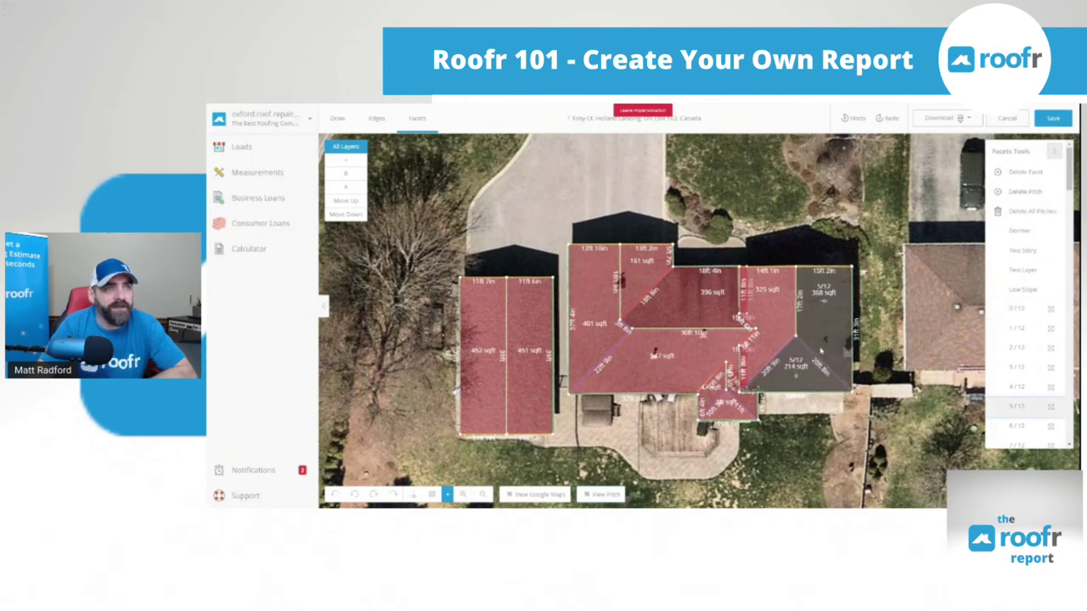
left_click(766, 322)
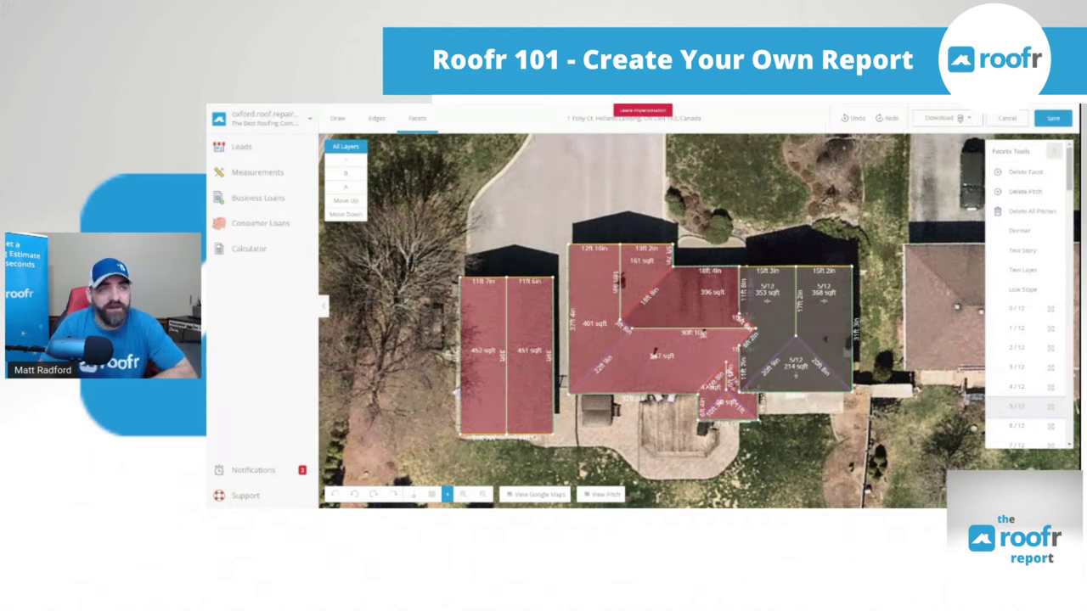
left_click(1051, 408)
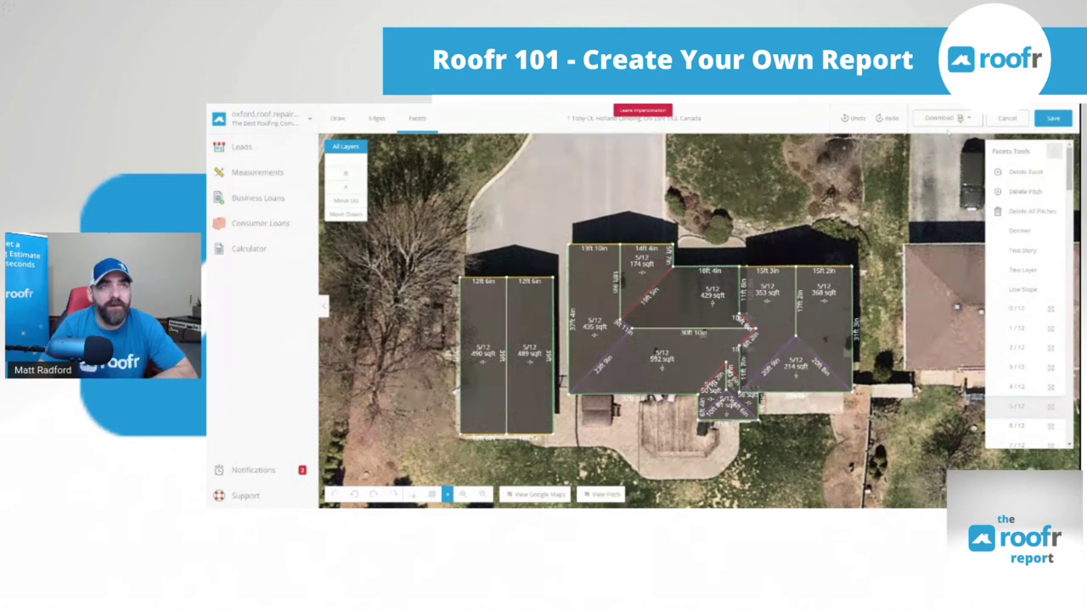
left_click(942, 119)
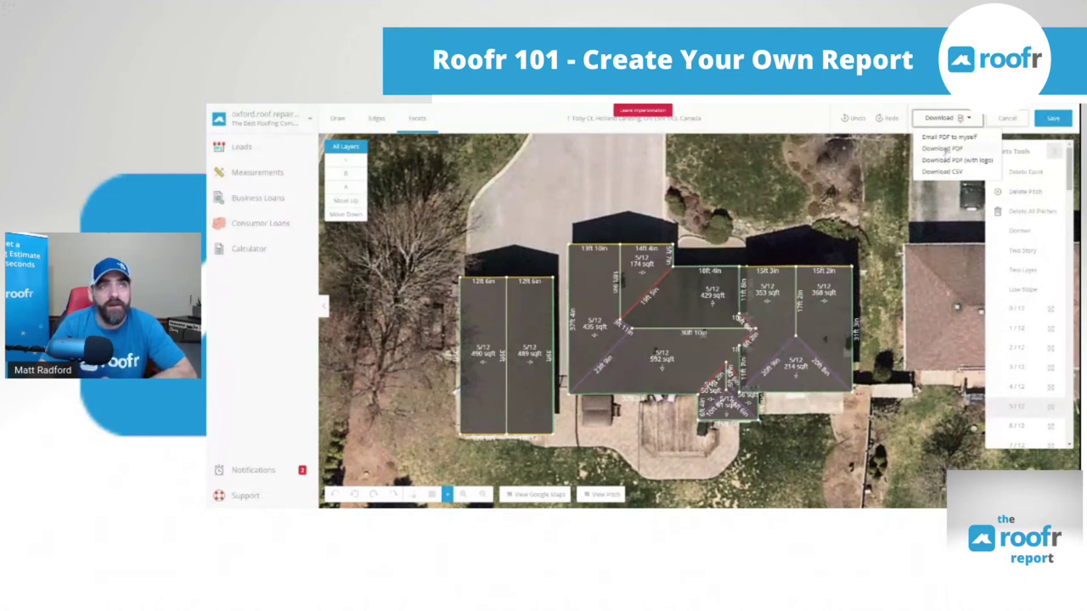
Generate the measurement report as a PDF and open the downloaded file
left_click(942, 149)
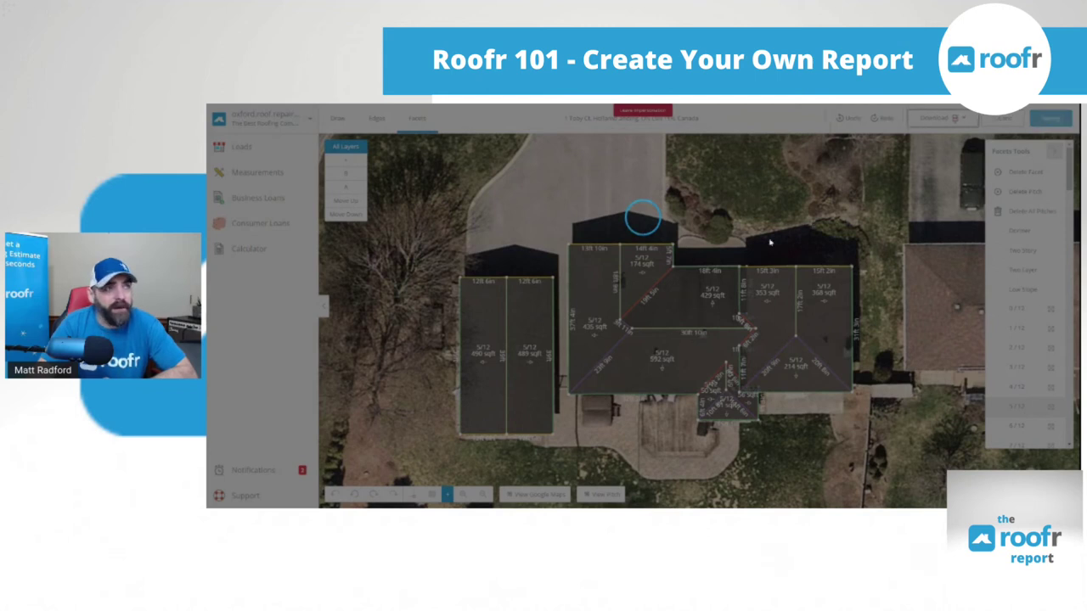
left_click(689, 193)
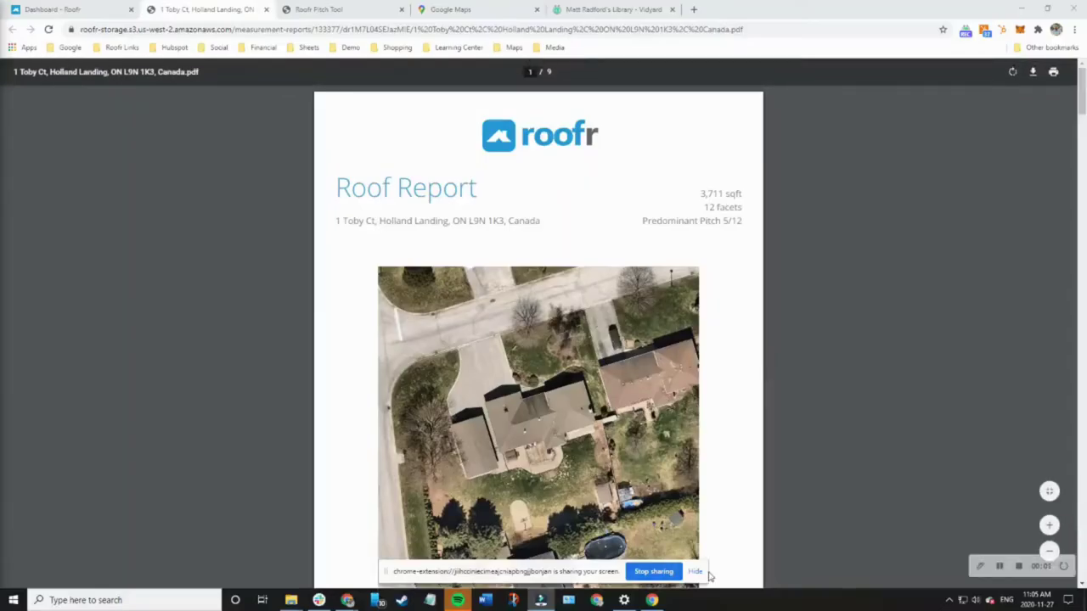
Scroll the roof report PDF from the cover page through the location, diagram, length, area and pitch pages to Structure #1 Summary
left_click(697, 572)
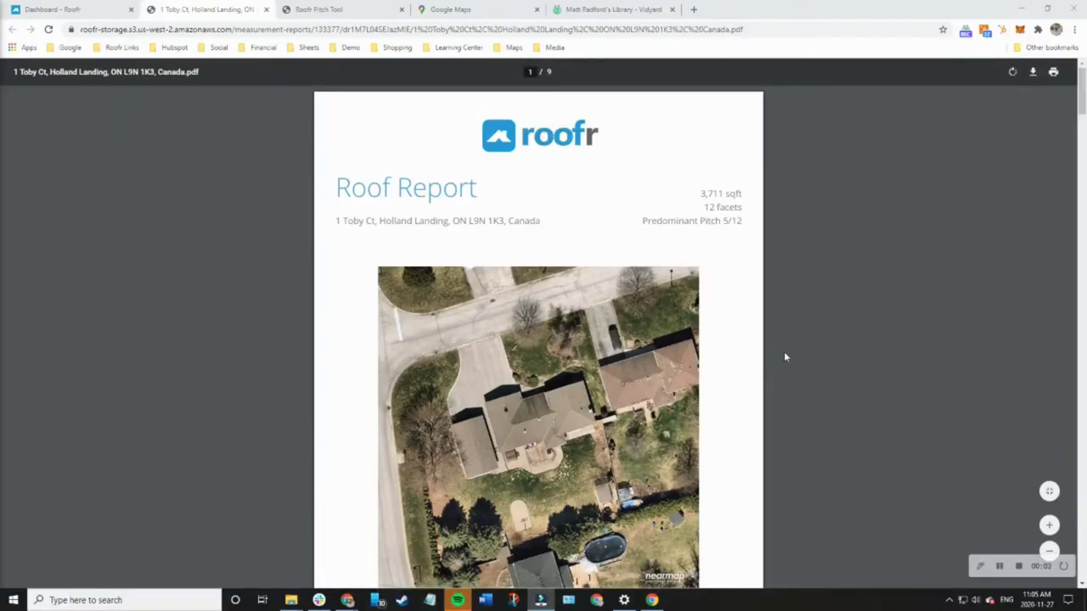
scroll(779, 348, "down", 2)
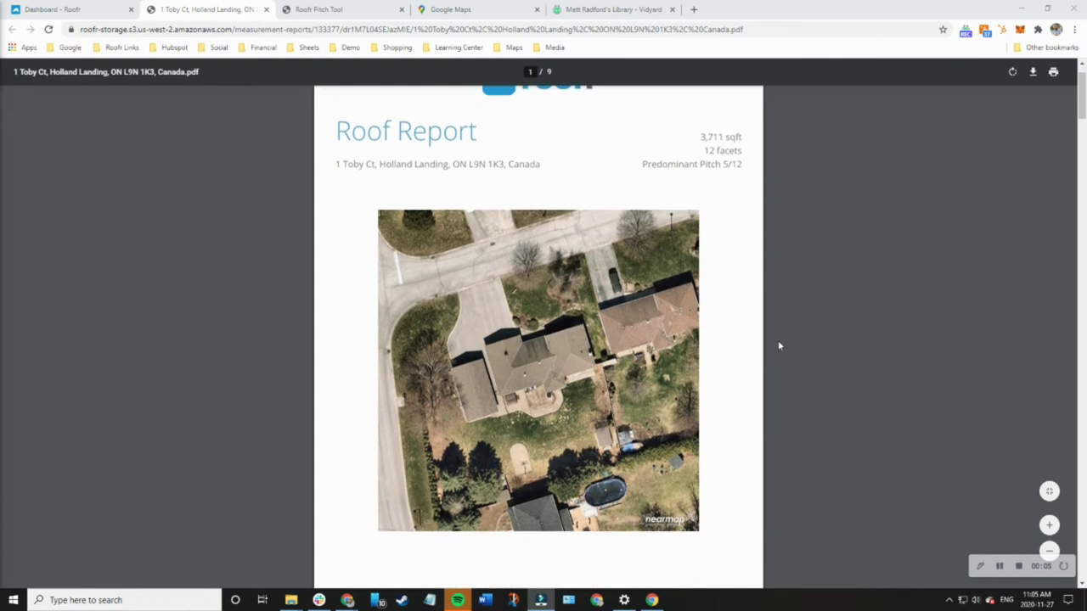
scroll(778, 346, "down", 1)
scroll(779, 346, "down", 5)
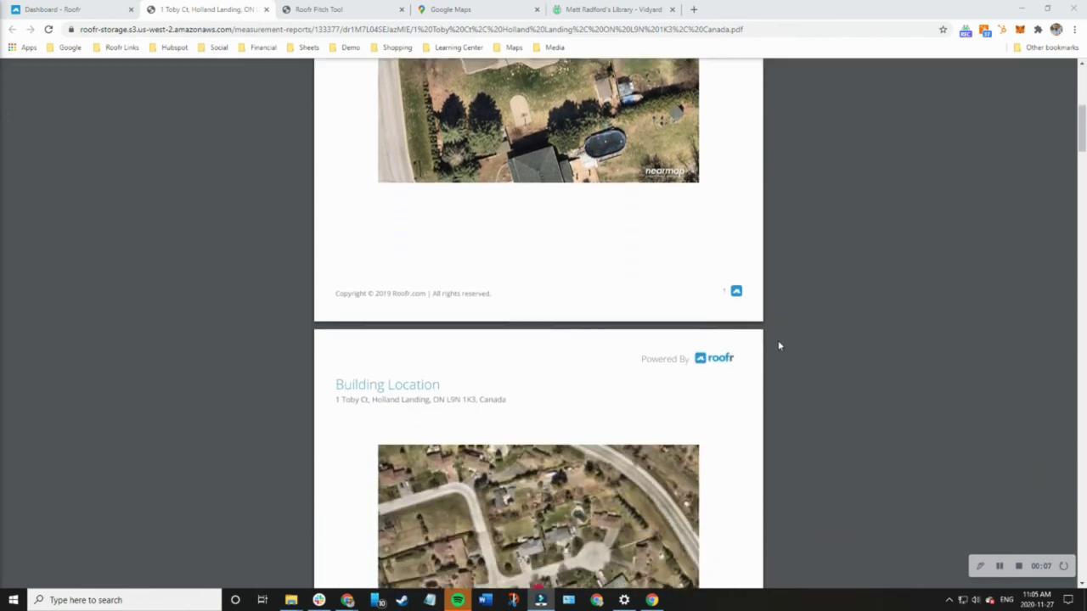
scroll(778, 345, "down", 3)
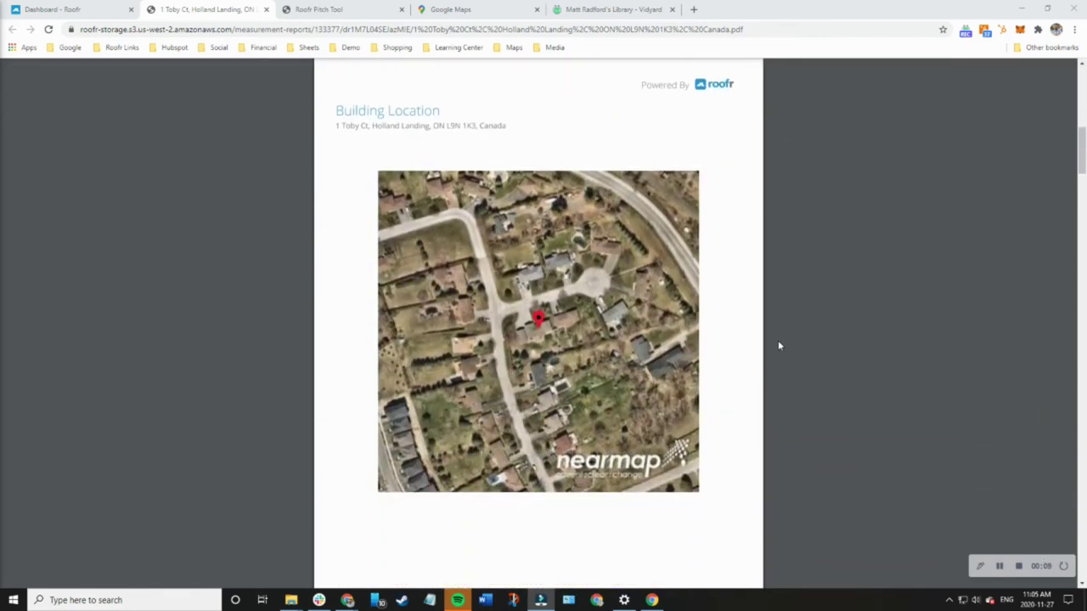
scroll(778, 346, "down", 1)
scroll(778, 346, "down", 6)
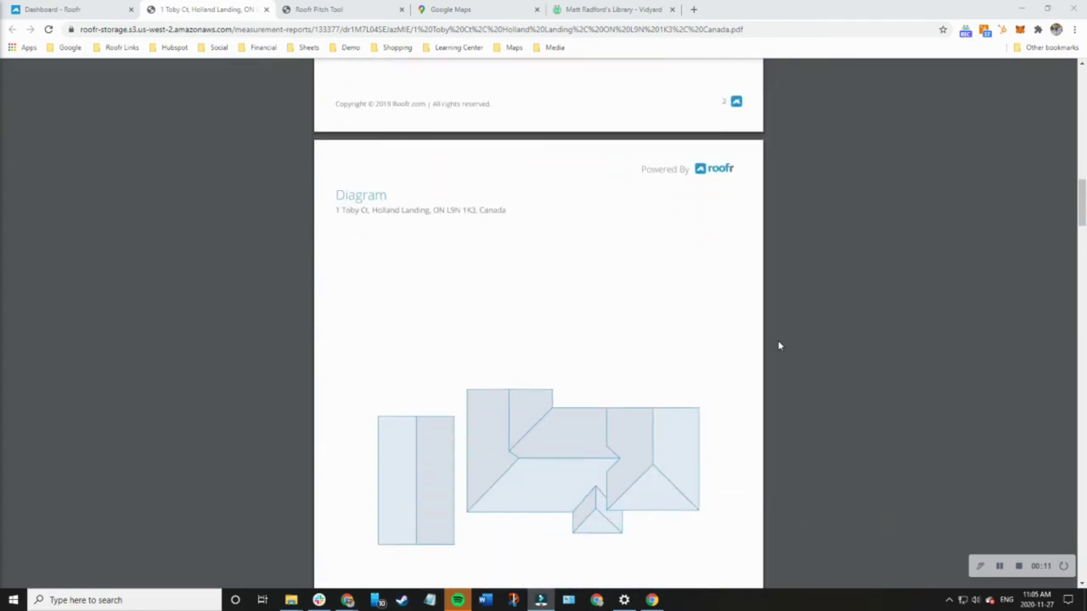
scroll(778, 345, "down", 1)
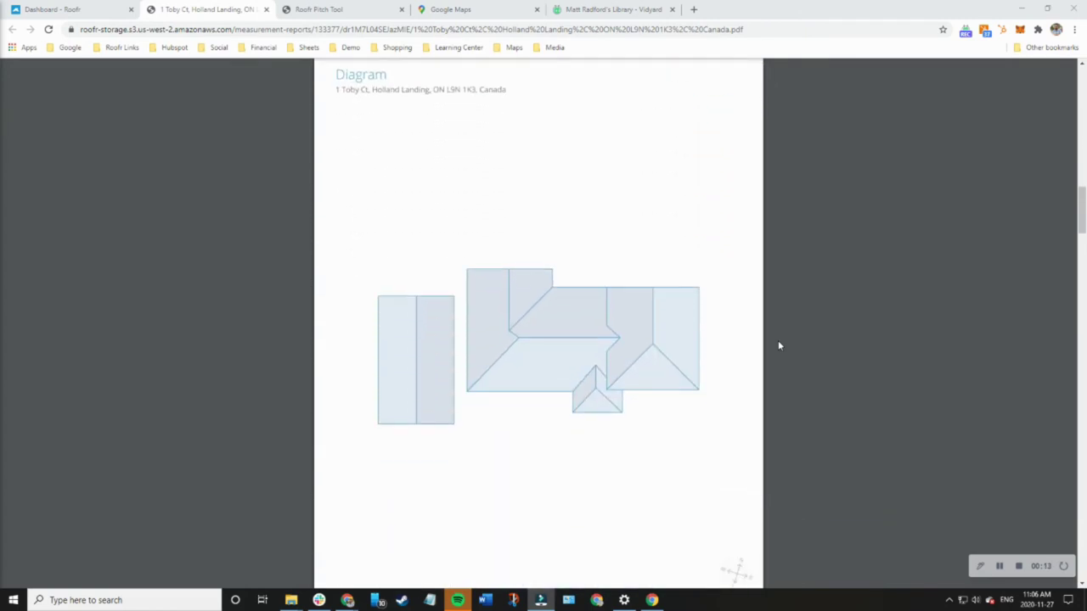
scroll(779, 346, "down", 5)
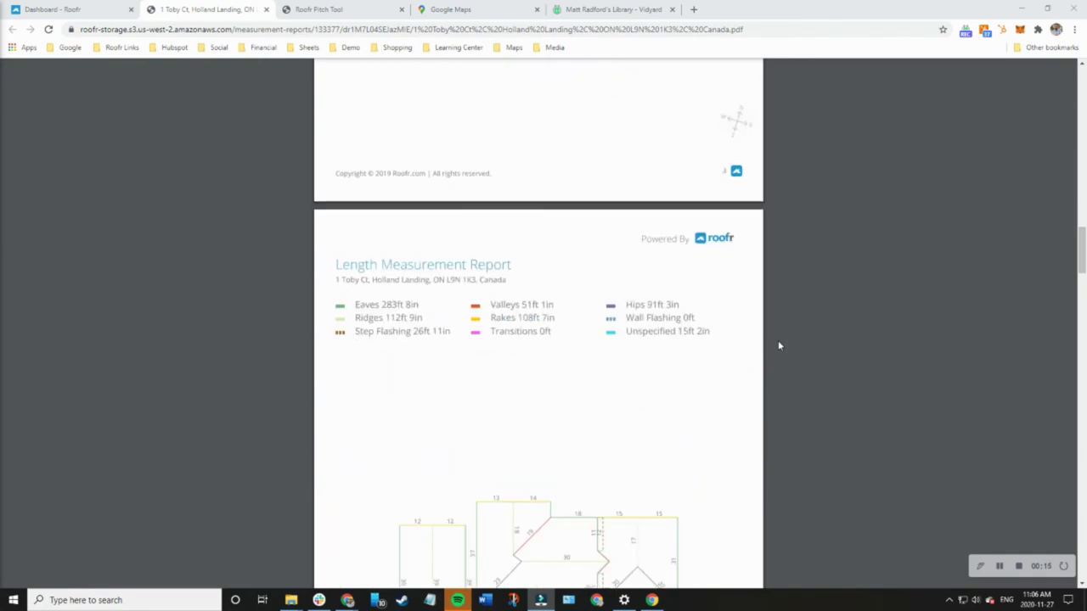
scroll(778, 346, "down", 1)
scroll(779, 345, "down", 1)
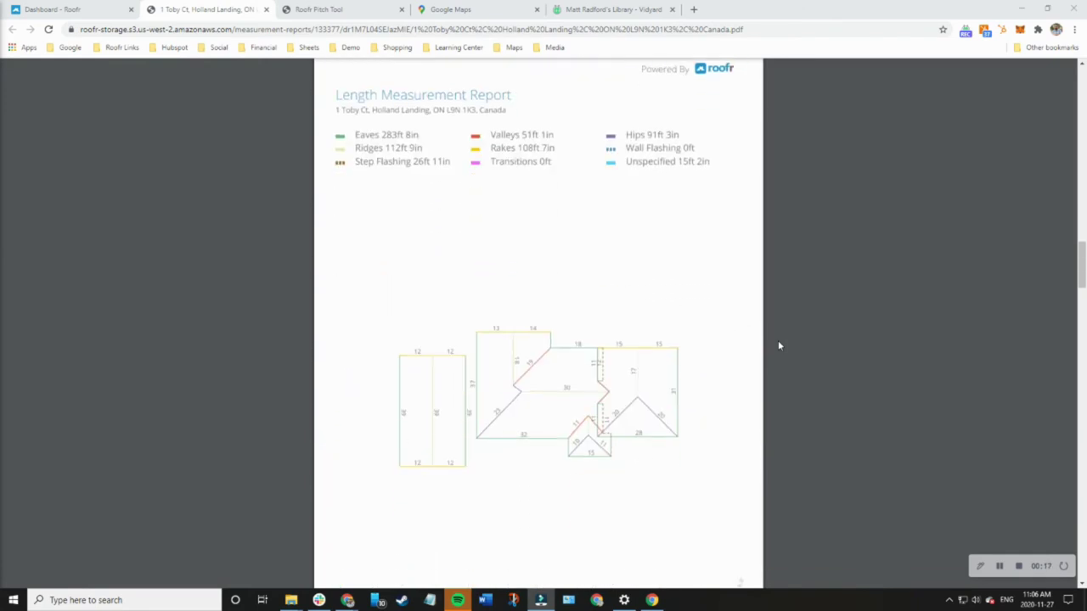
scroll(778, 345, "down", 4)
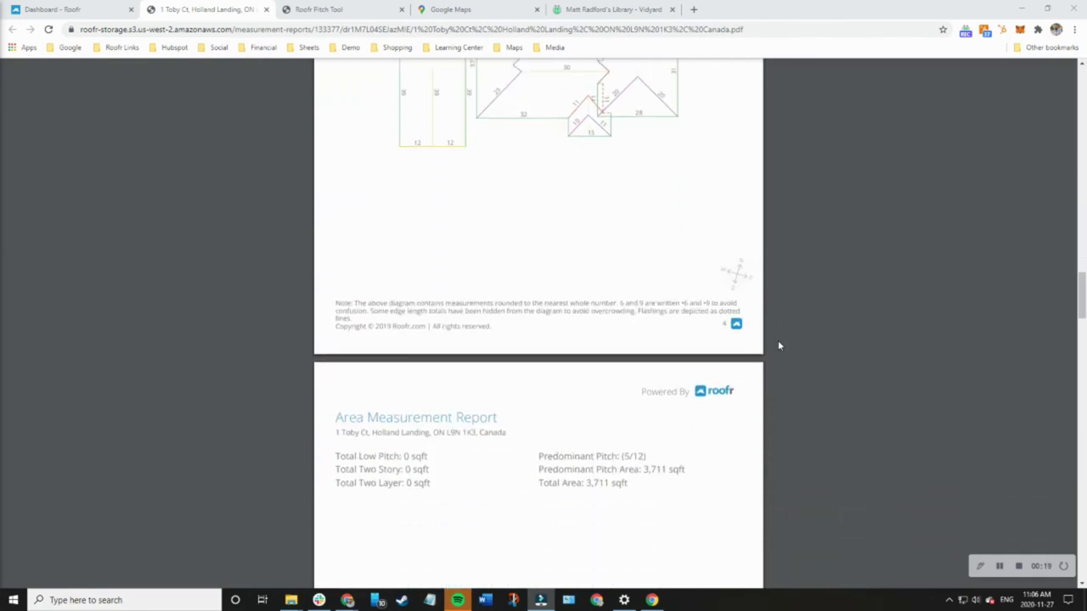
scroll(778, 346, "down", 2)
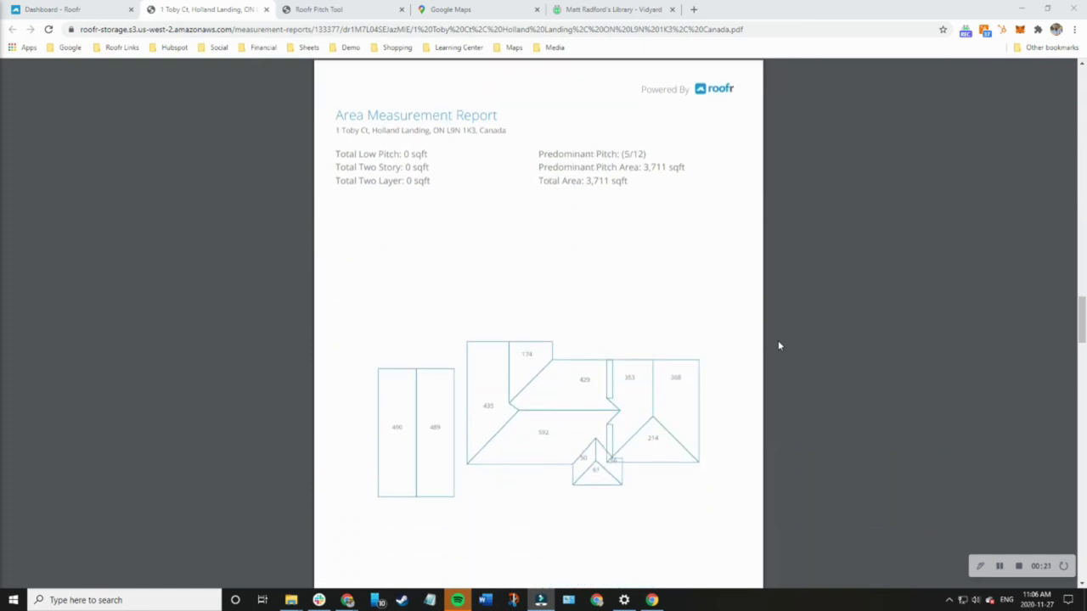
scroll(778, 346, "down", 3)
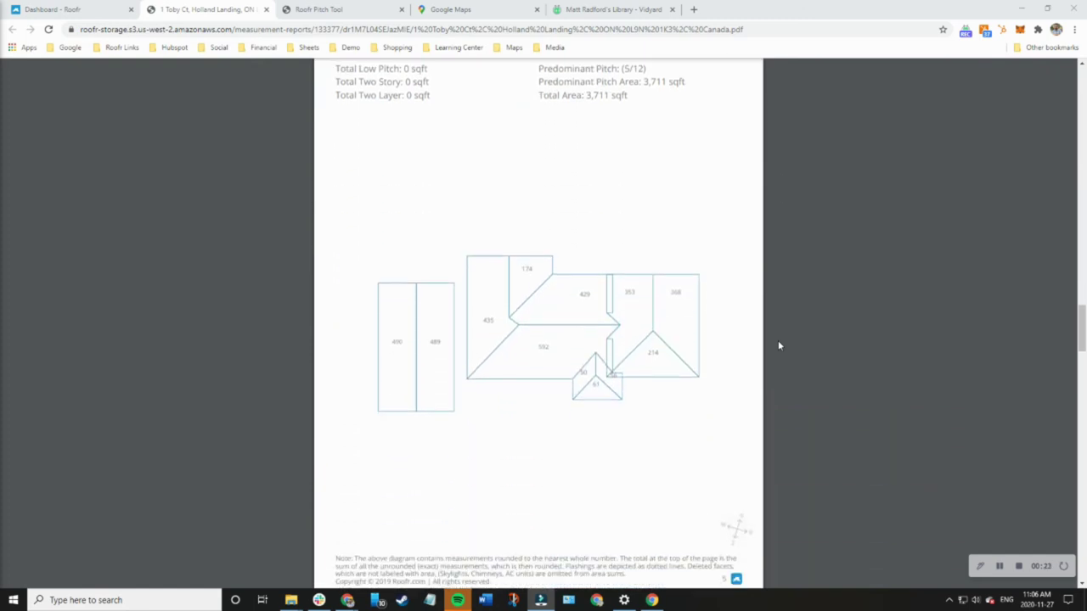
scroll(778, 345, "down", 4)
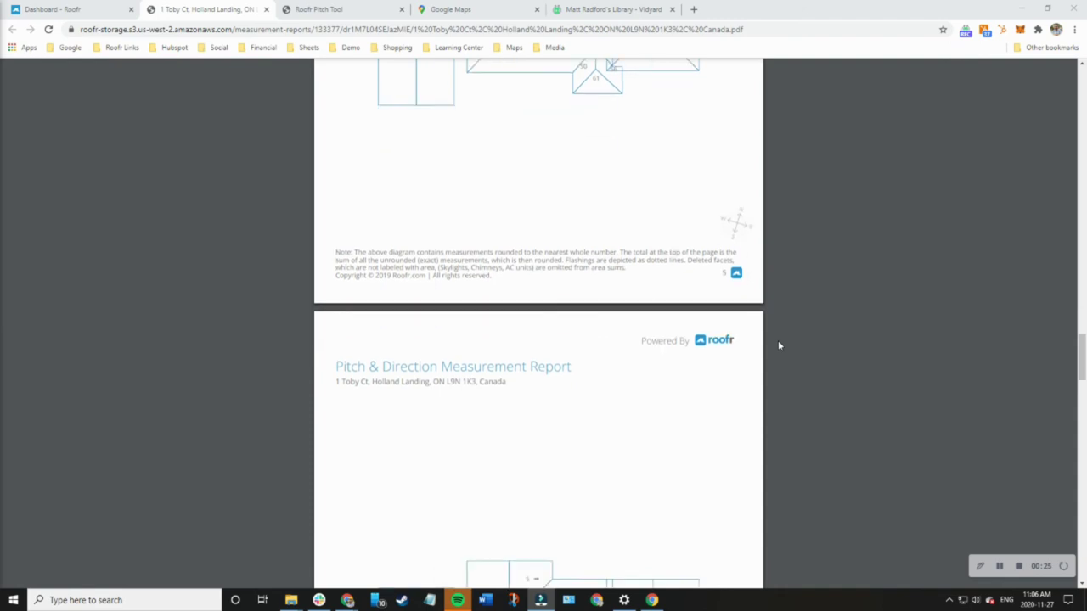
scroll(778, 345, "down", 2)
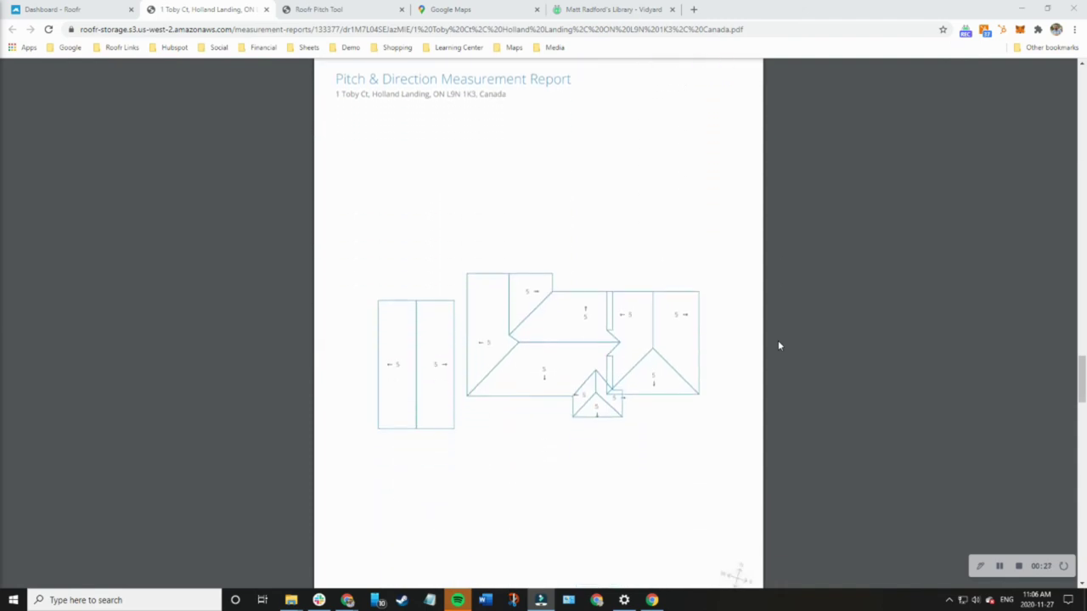
scroll(778, 346, "down", 4)
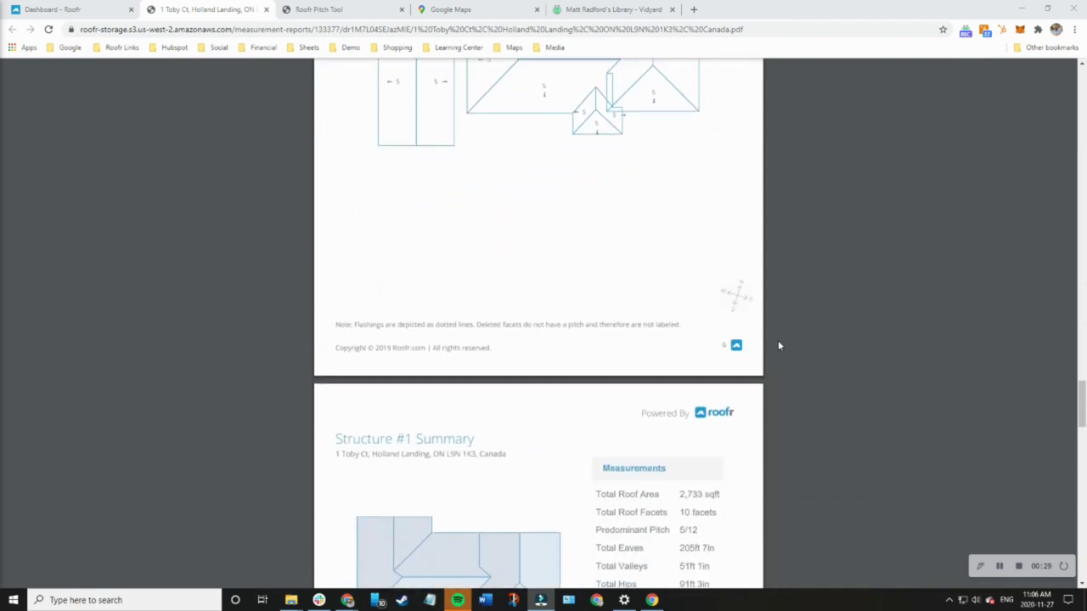
scroll(778, 346, "down", 2)
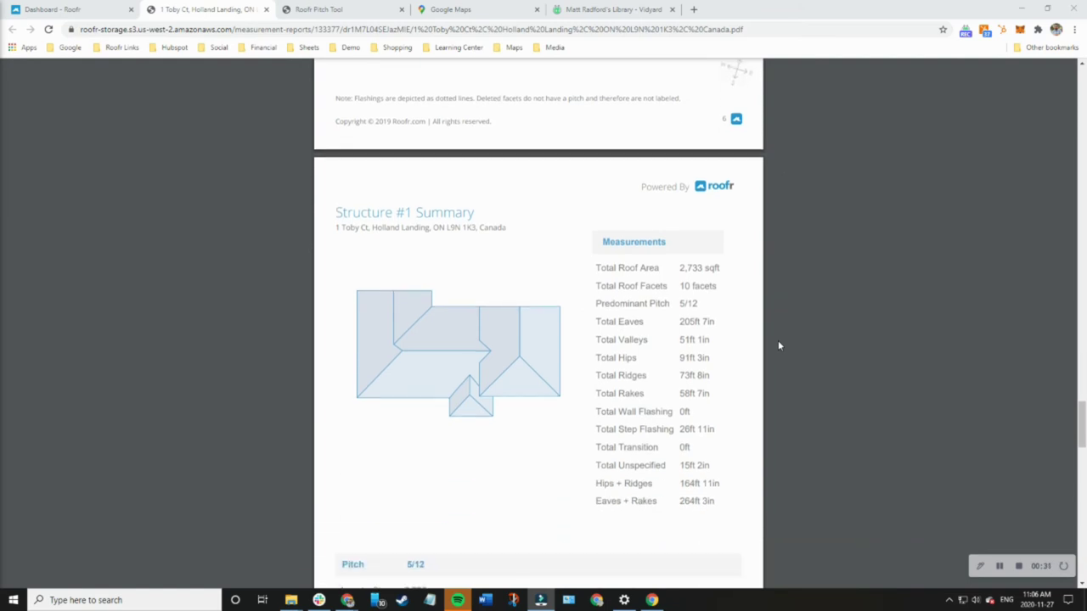
Review the All Structures Summary (3,711 sqft, 12 facets), return to Structure #2, and stop recording
scroll(778, 345, "down", 1)
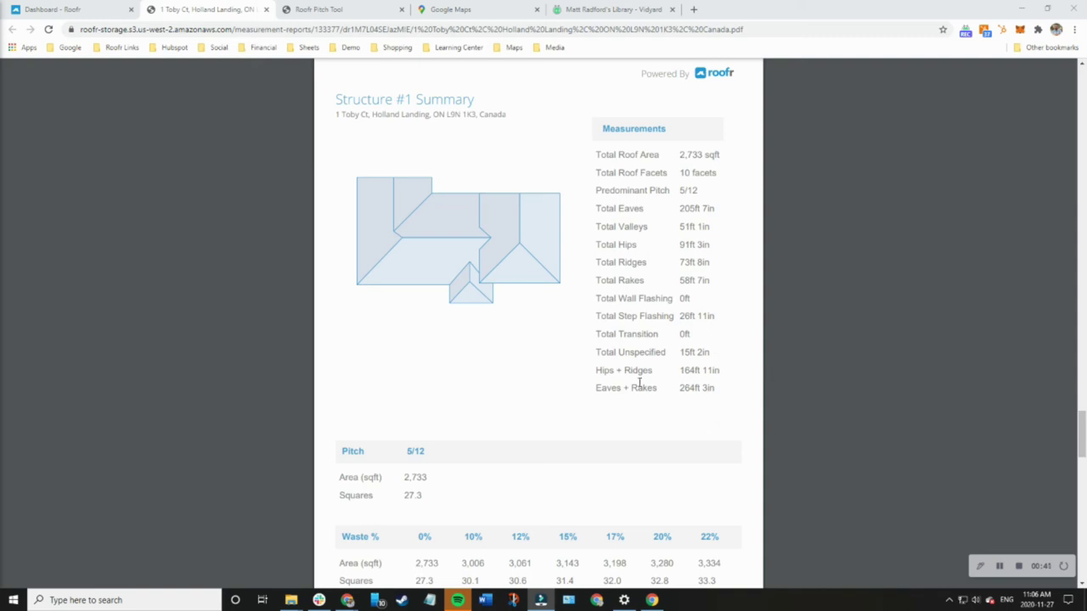
scroll(777, 426, "down", 1)
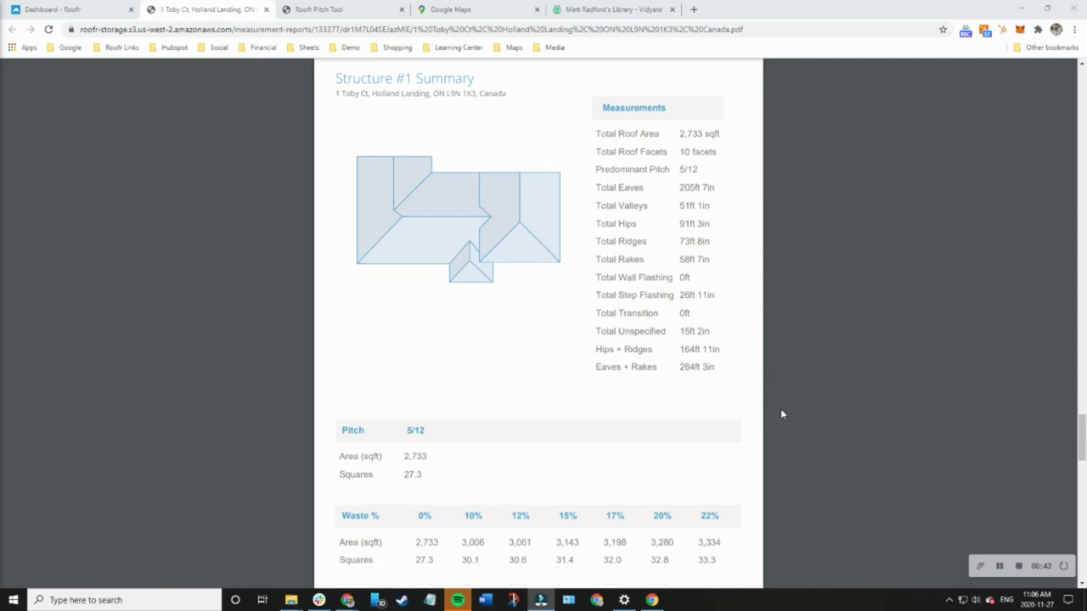
scroll(786, 397, "down", 1)
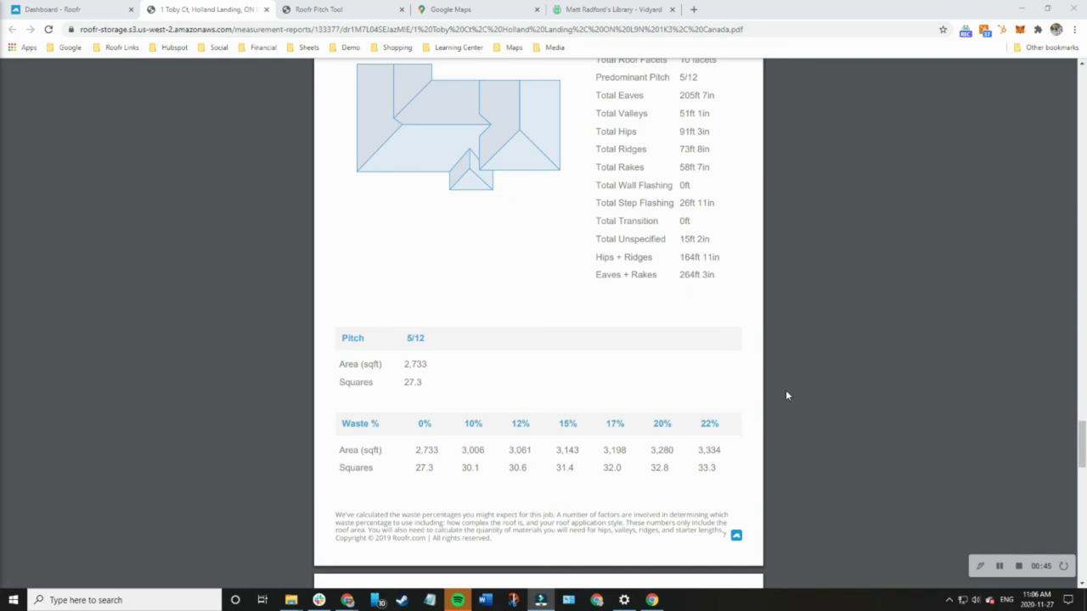
scroll(786, 395, "down", 1)
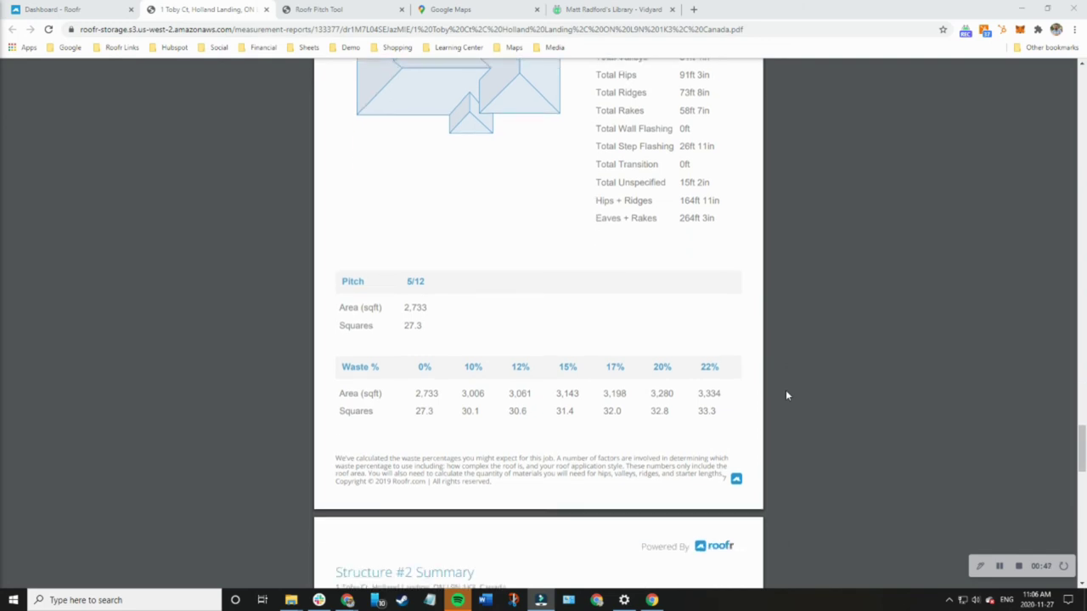
scroll(787, 395, "down", 4)
scroll(786, 395, "down", 3)
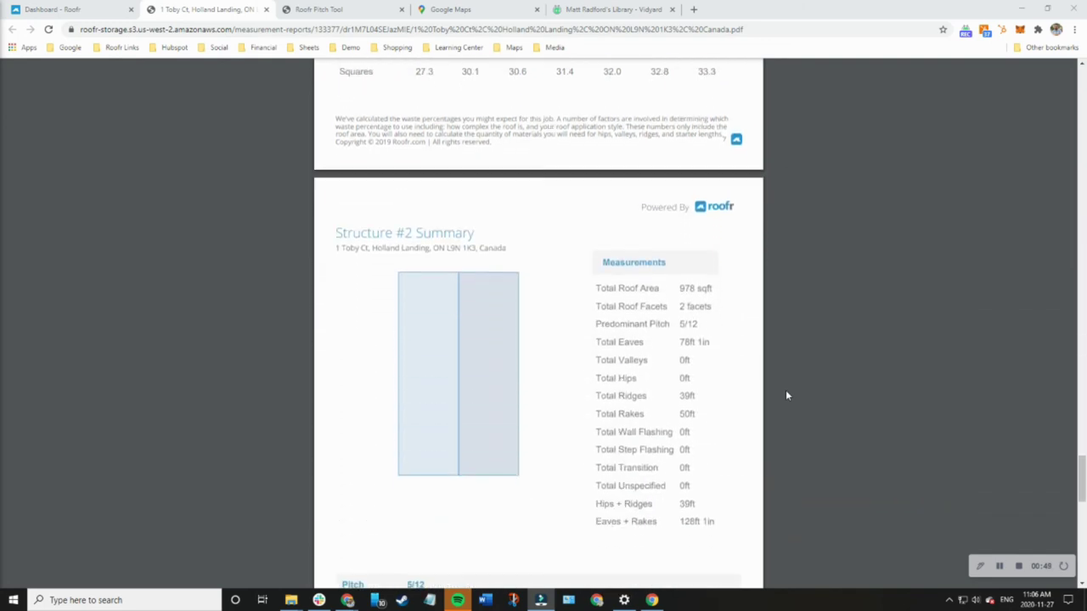
scroll(786, 396, "down", 1)
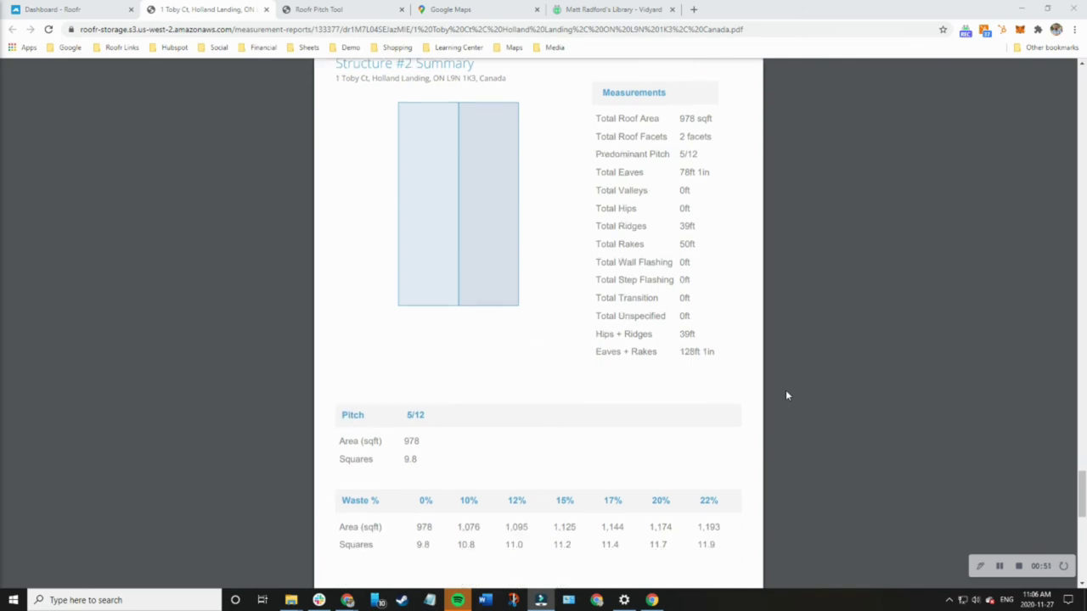
scroll(786, 396, "down", 6)
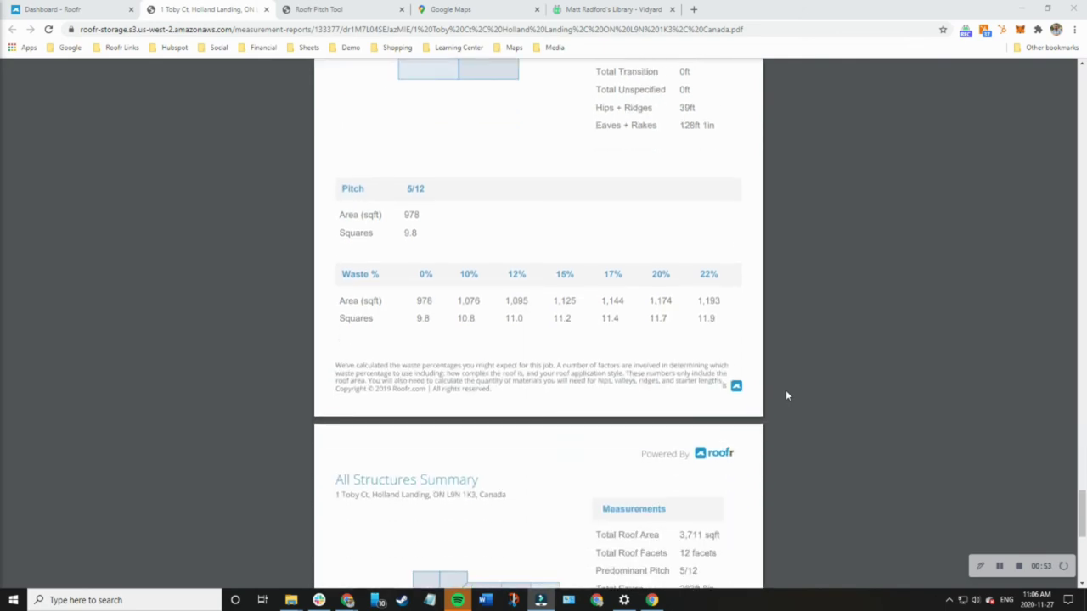
scroll(786, 396, "down", 4)
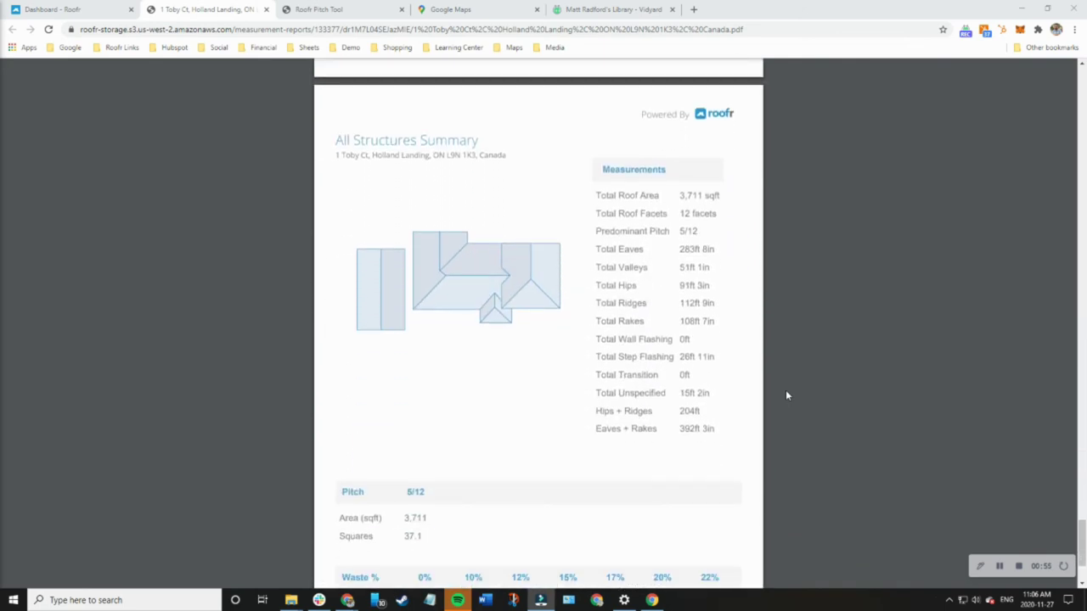
scroll(786, 395, "down", 1)
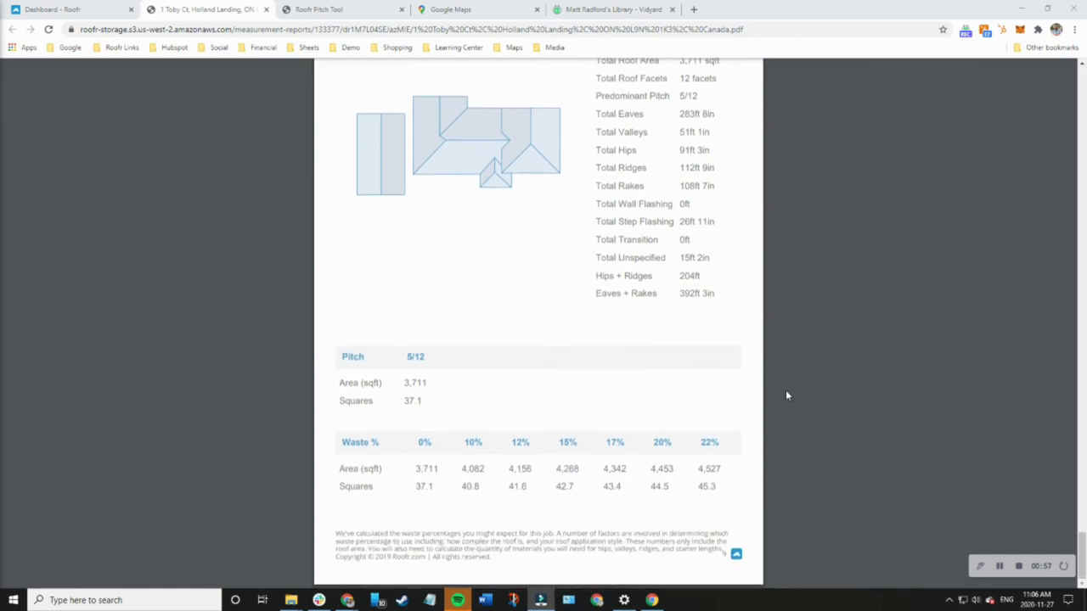
scroll(783, 393, "up", 3)
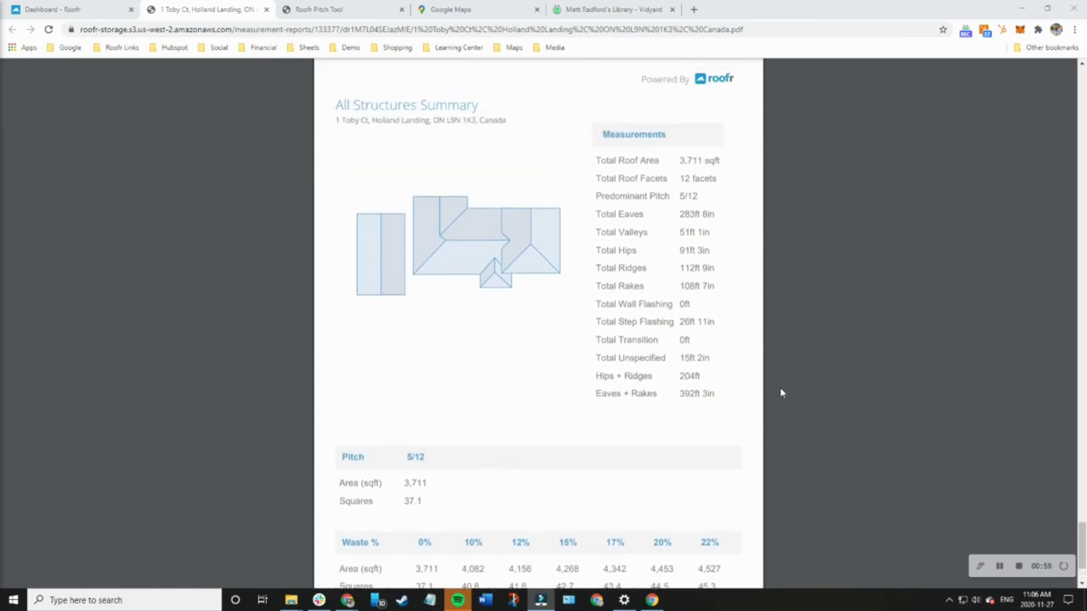
scroll(781, 393, "up", 4)
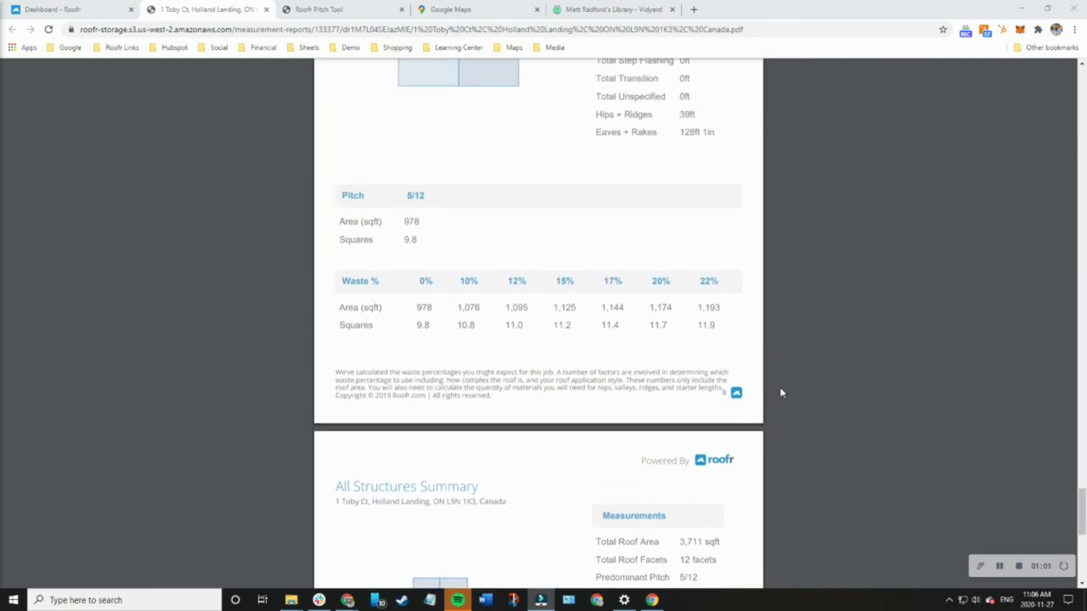
scroll(781, 392, "up", 2)
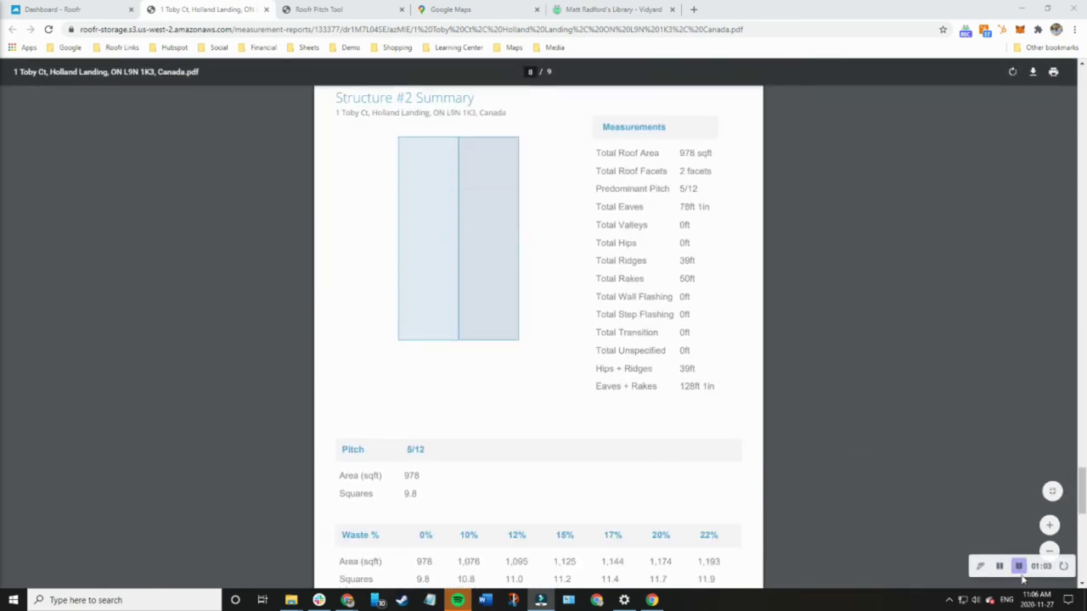
left_click(1021, 571)
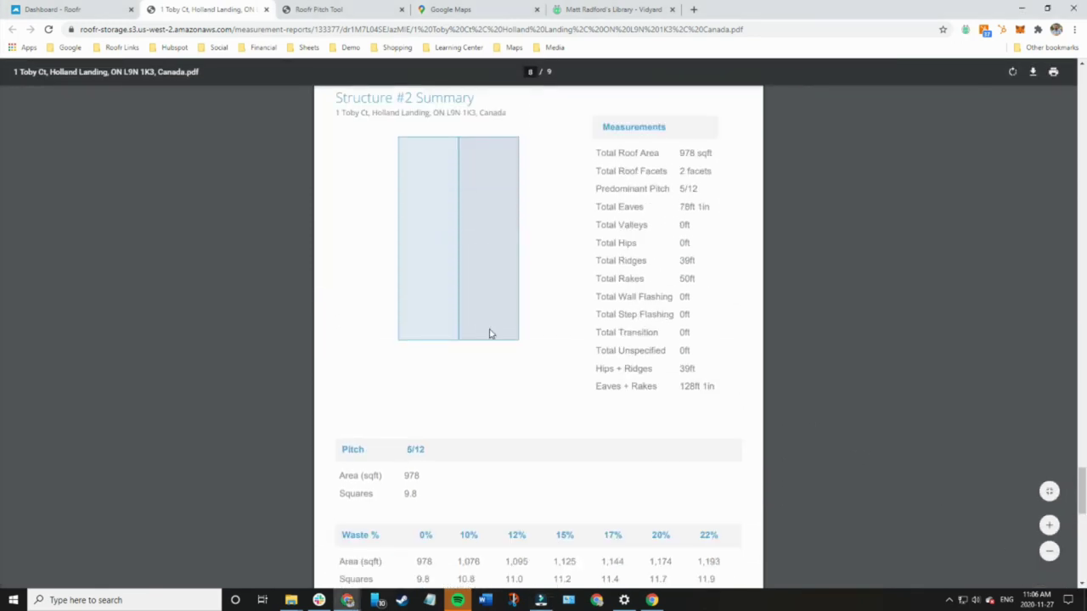